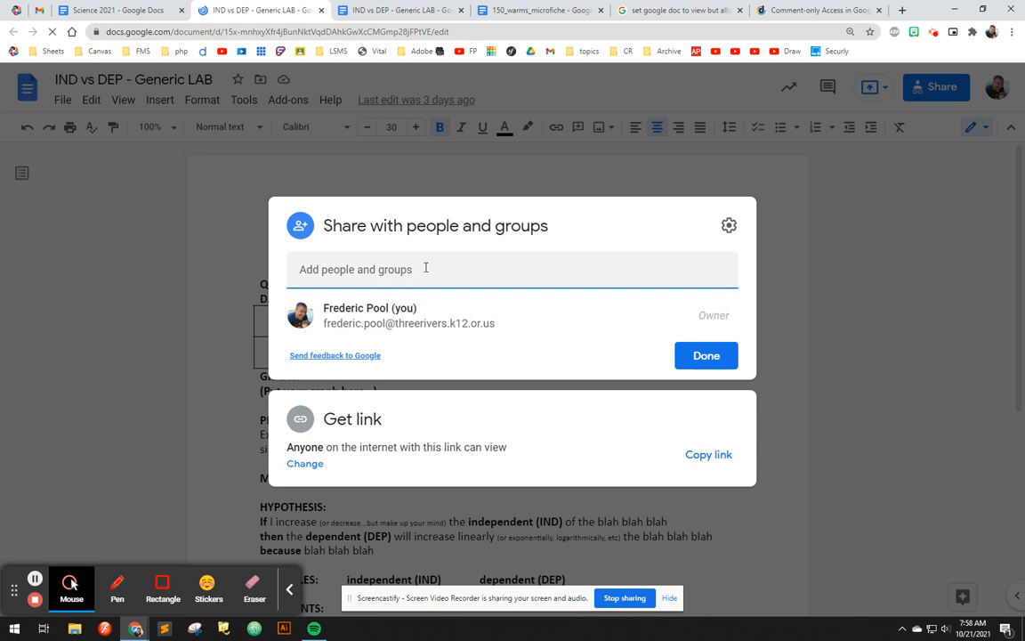
Search for a colleague by name and add the suggested person as a recipient.
key(ctrl+a)
text(even)
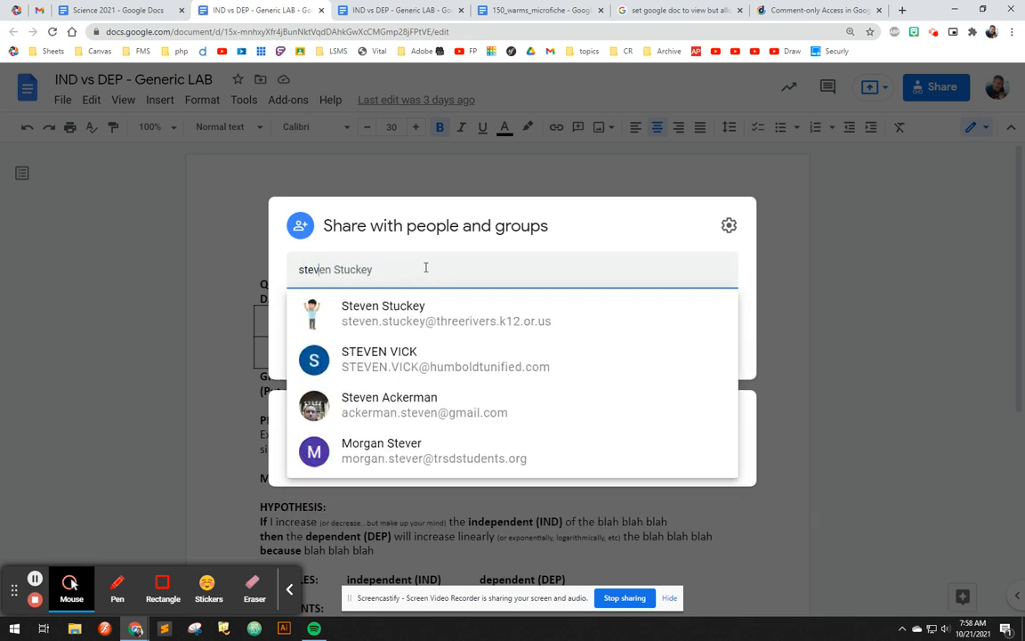
click(411, 312)
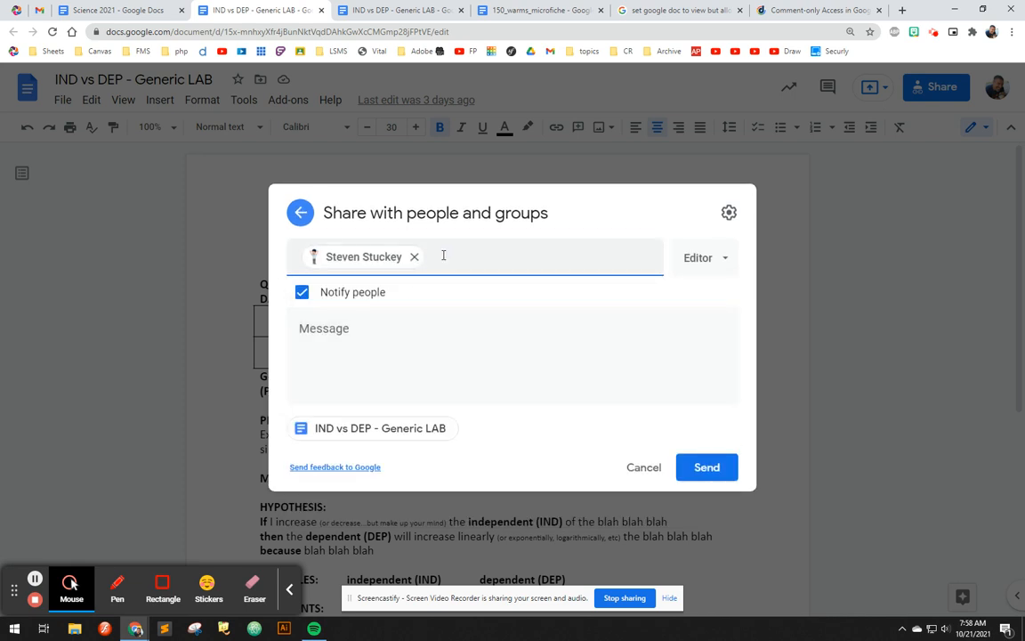
Set the recipient's access to Commenter, then cancel the invitation and close sharing.
click(698, 258)
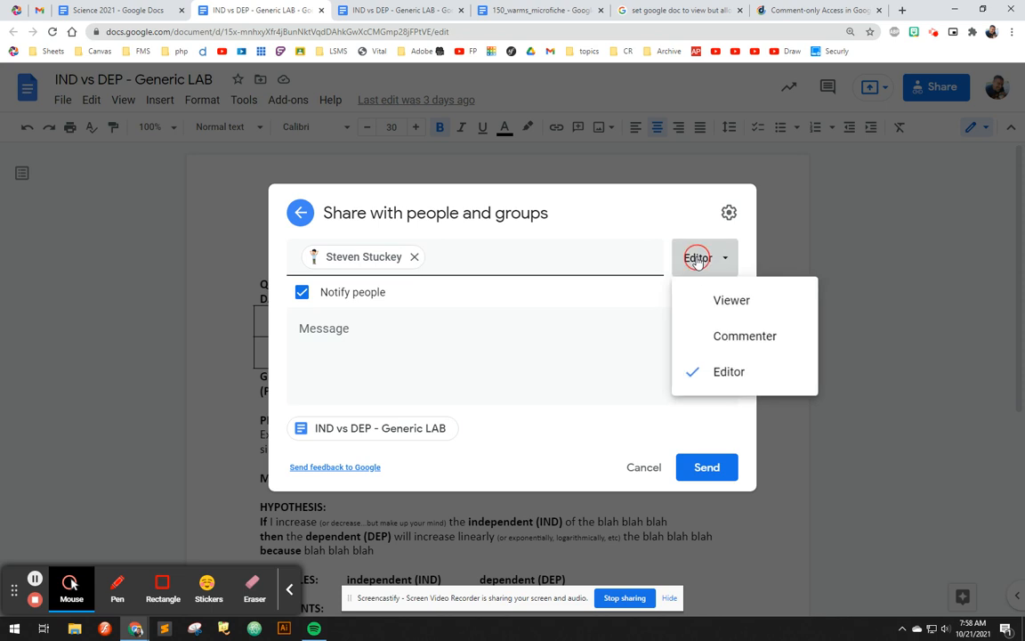
click(723, 342)
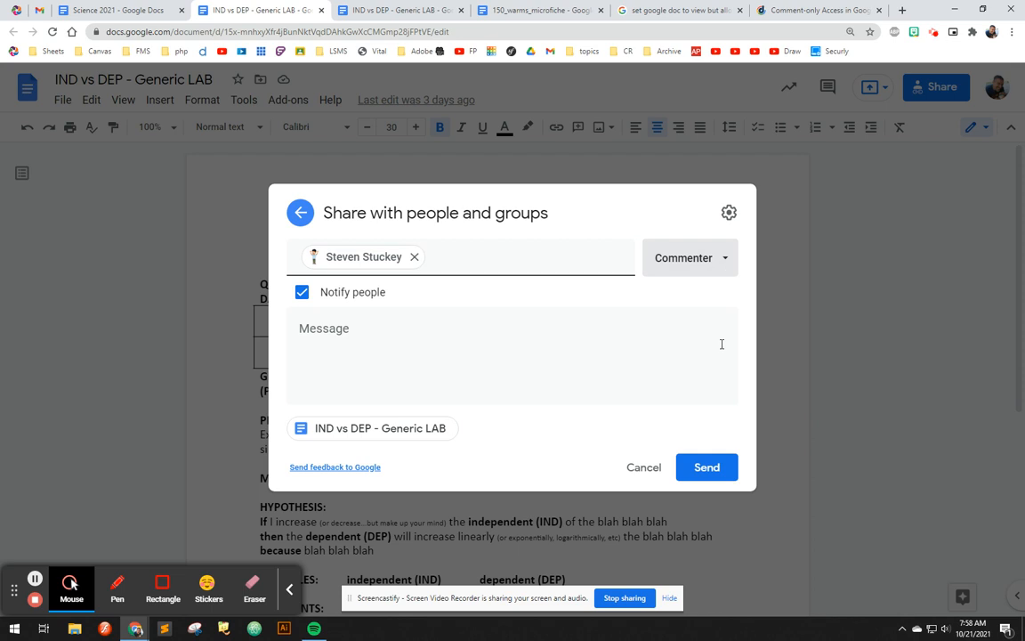
click(638, 469)
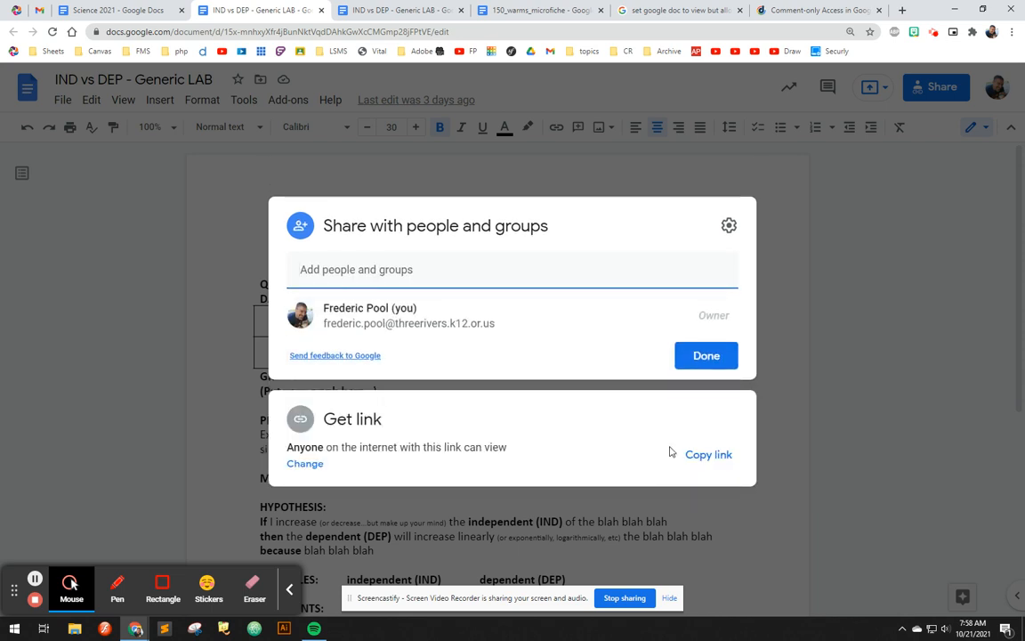
click(723, 356)
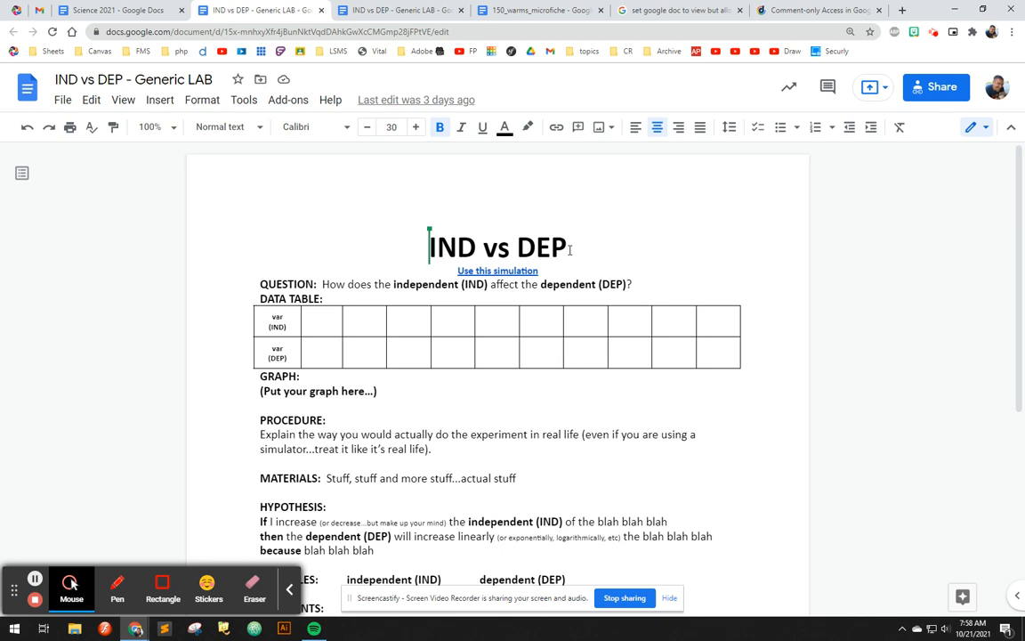
double_click(438, 246)
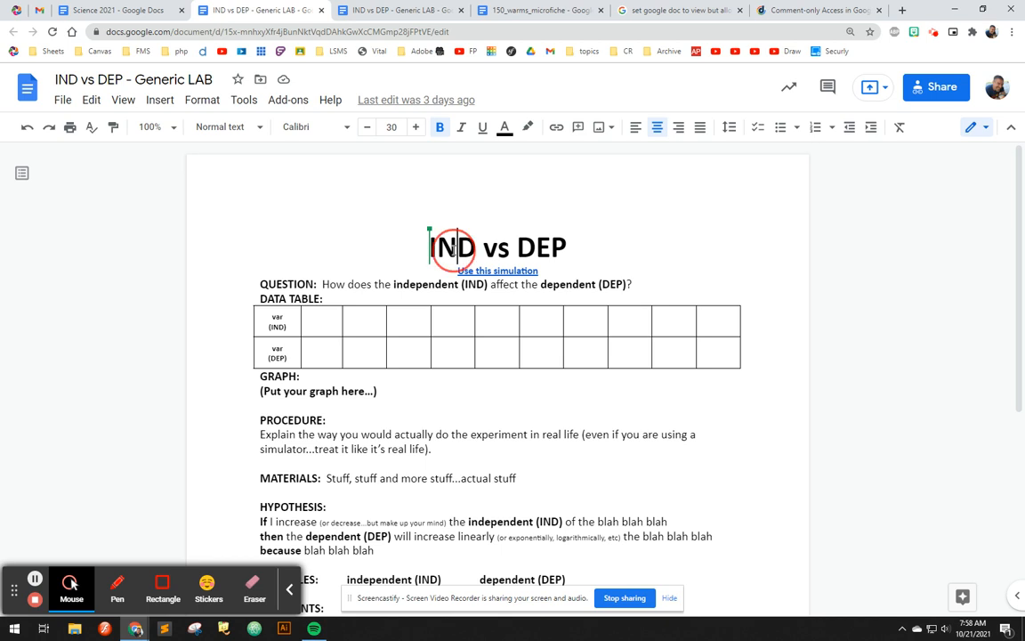
double_click(545, 248)
double_click(450, 247)
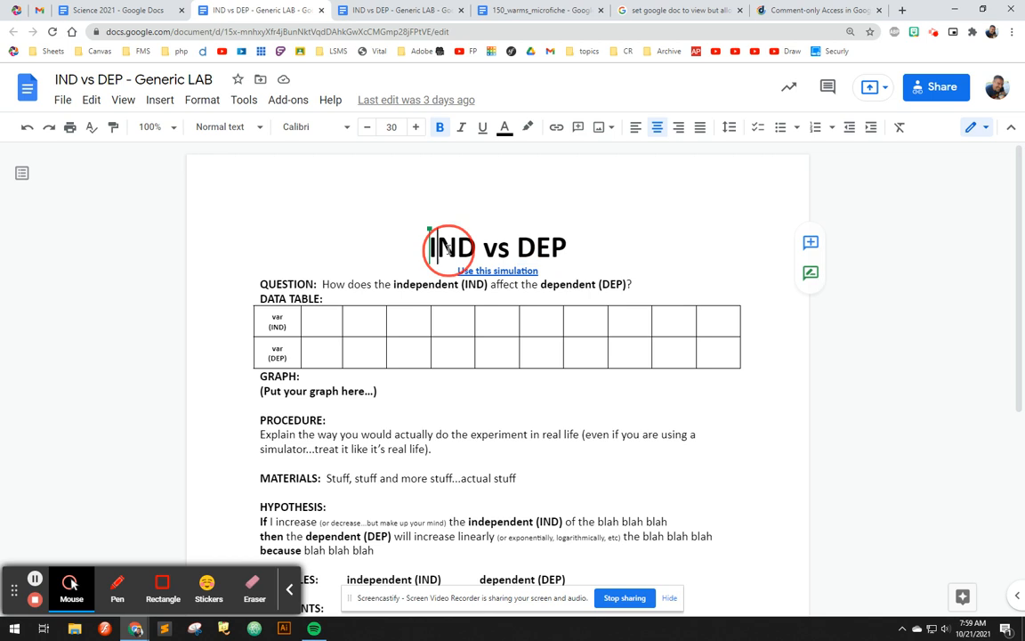
click(554, 250)
double_click(553, 250)
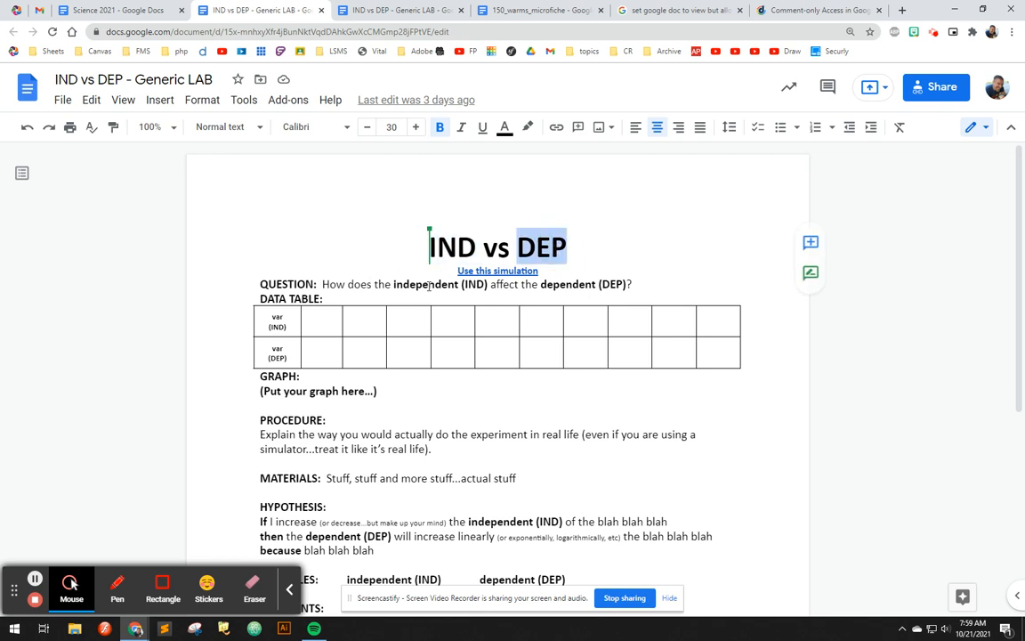
click(495, 270)
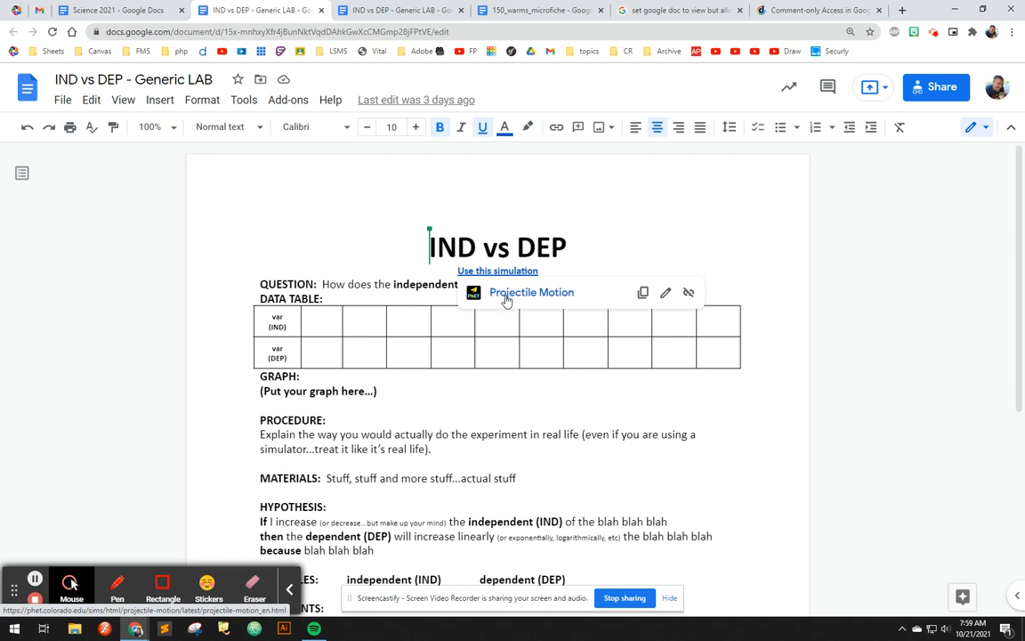
click(666, 294)
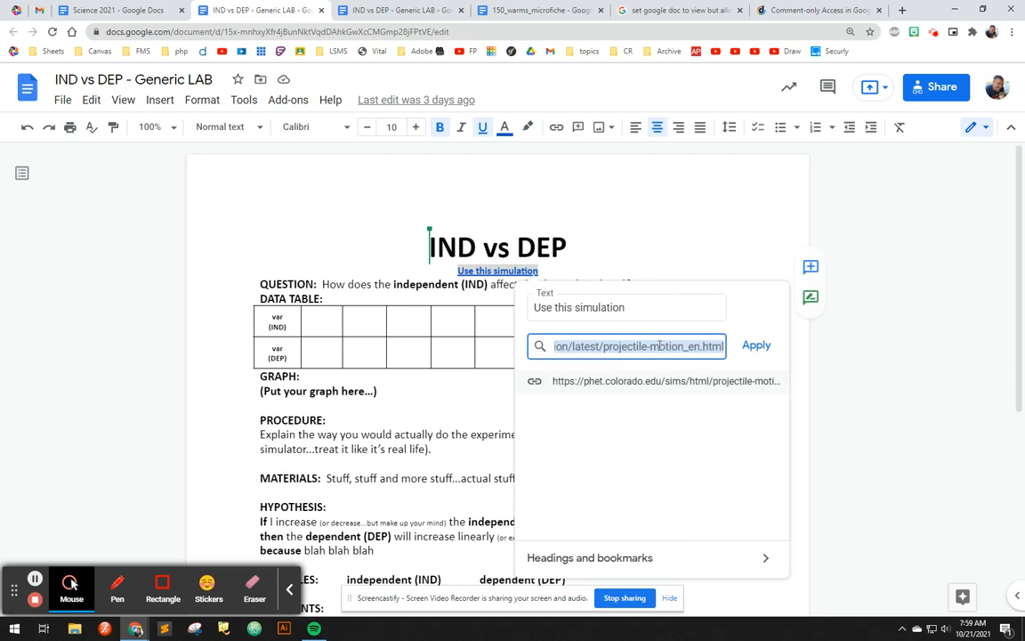
click(375, 239)
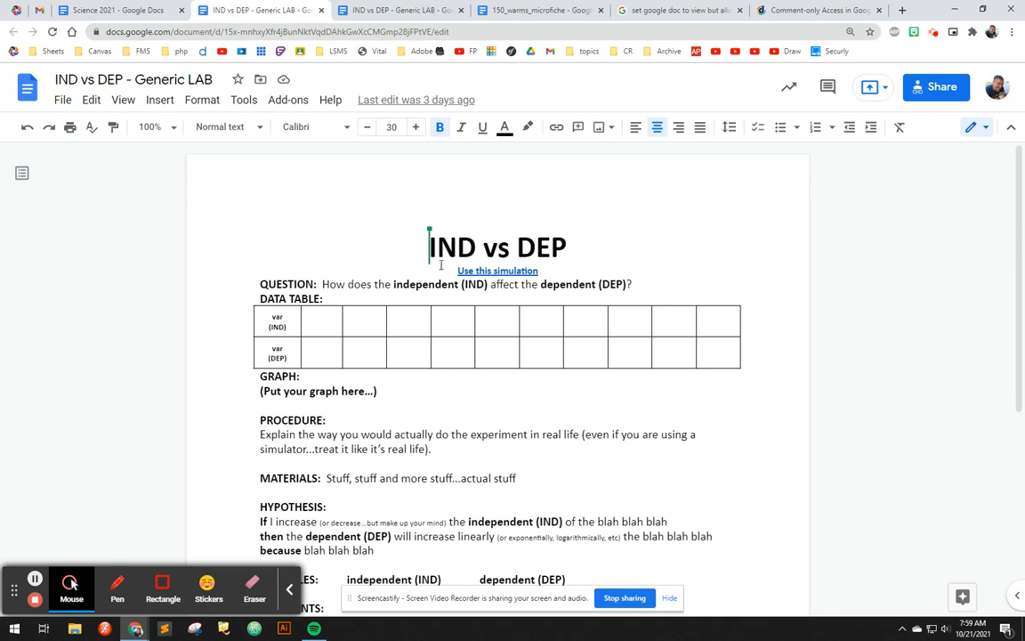
double_click(424, 282)
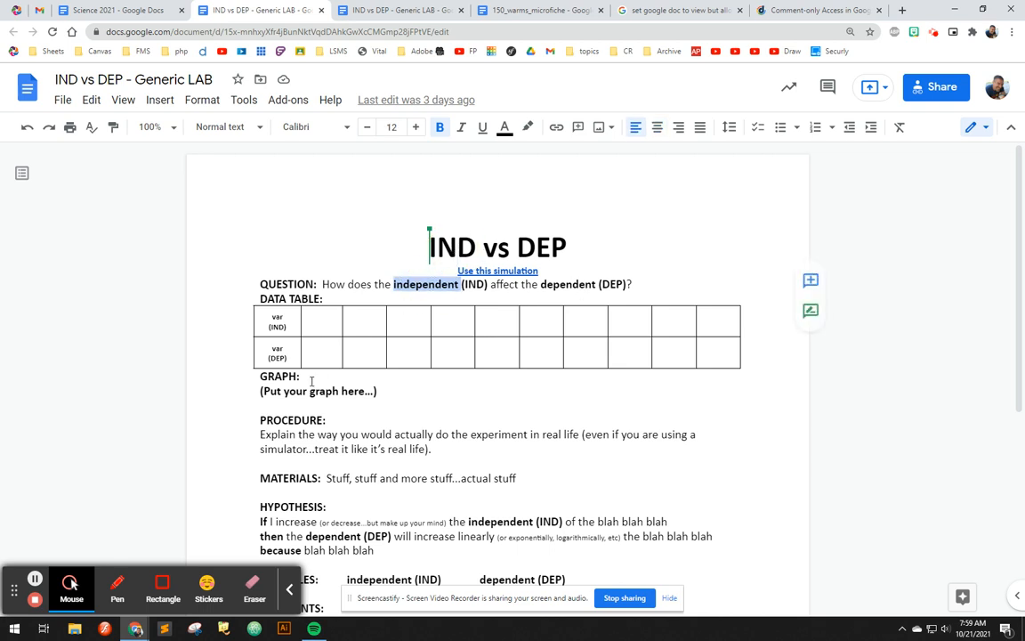
double_click(277, 317)
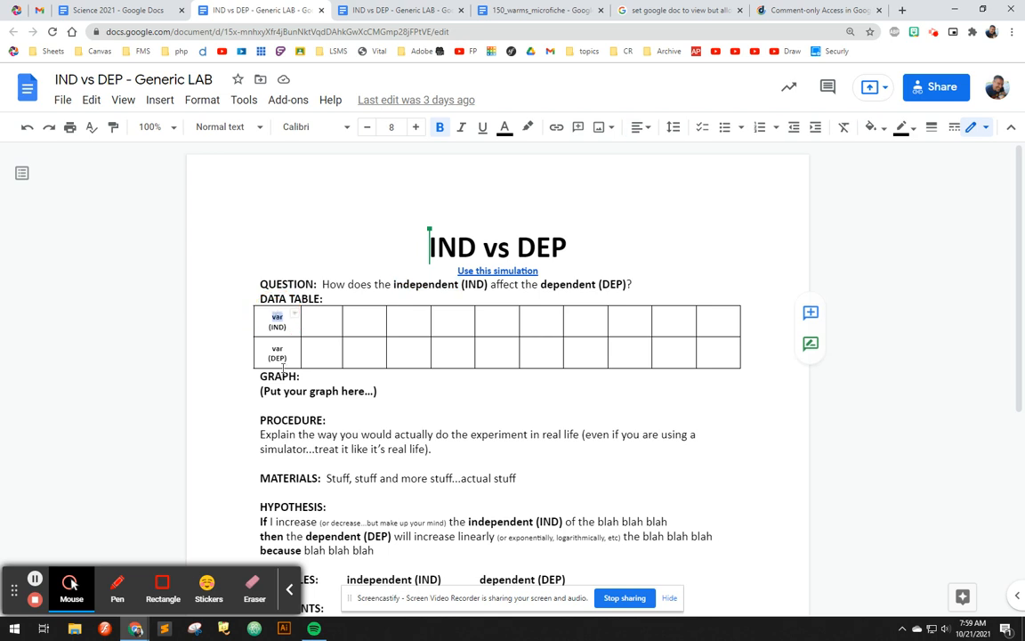
double_click(487, 522)
double_click(379, 580)
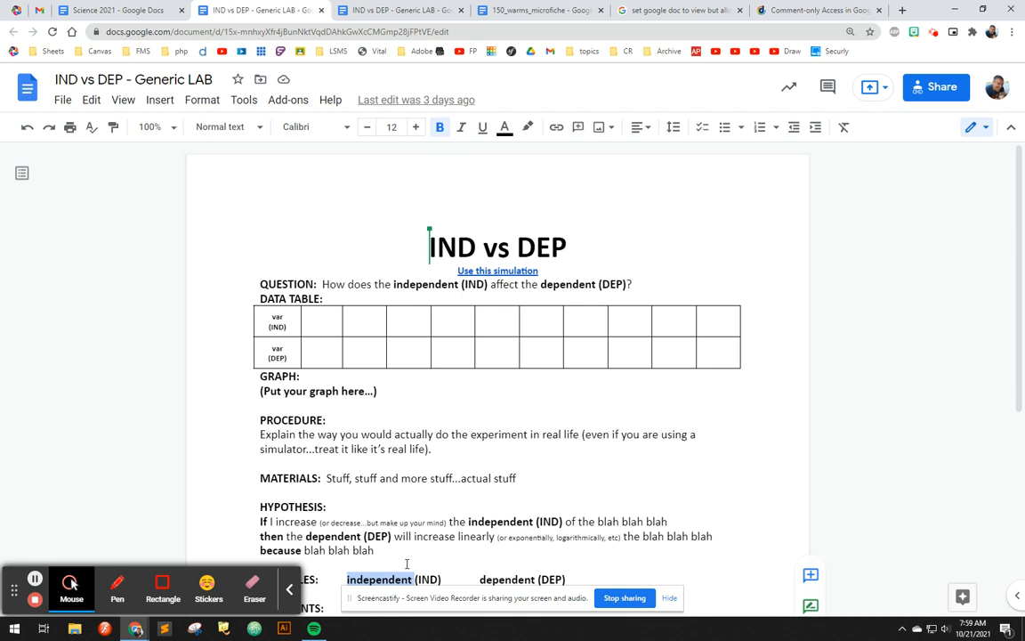
scroll(407, 564, down, 2)
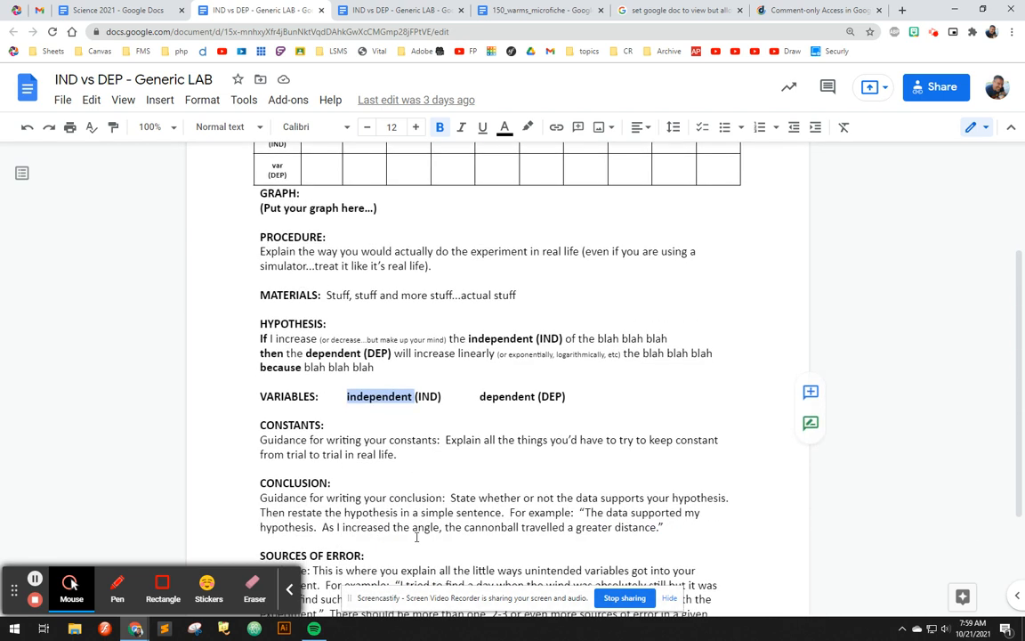
scroll(416, 537, up, 1)
scroll(415, 537, up, 1)
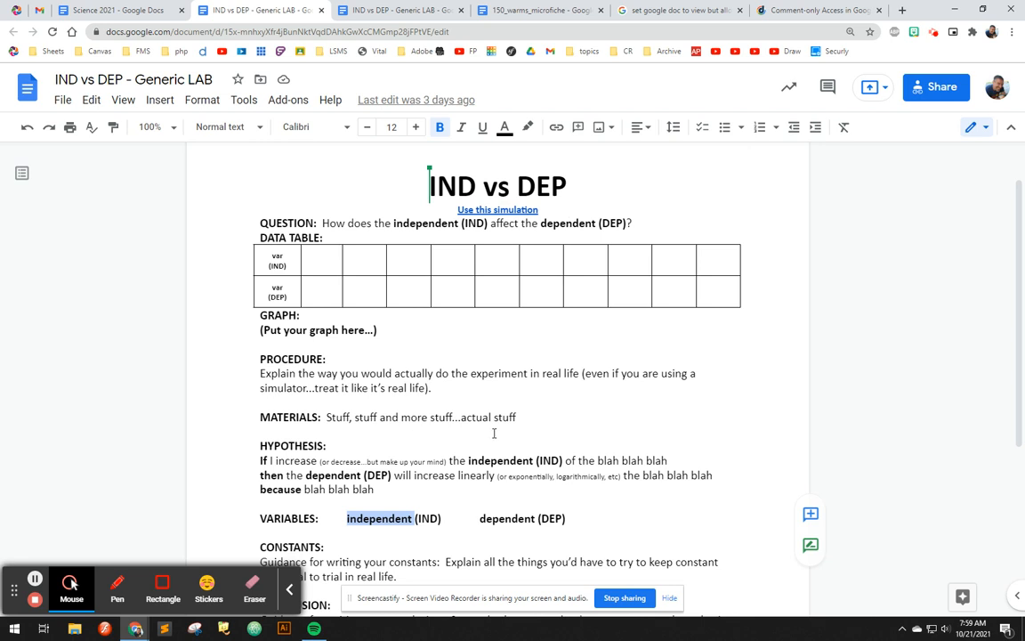
triple_click(263, 373)
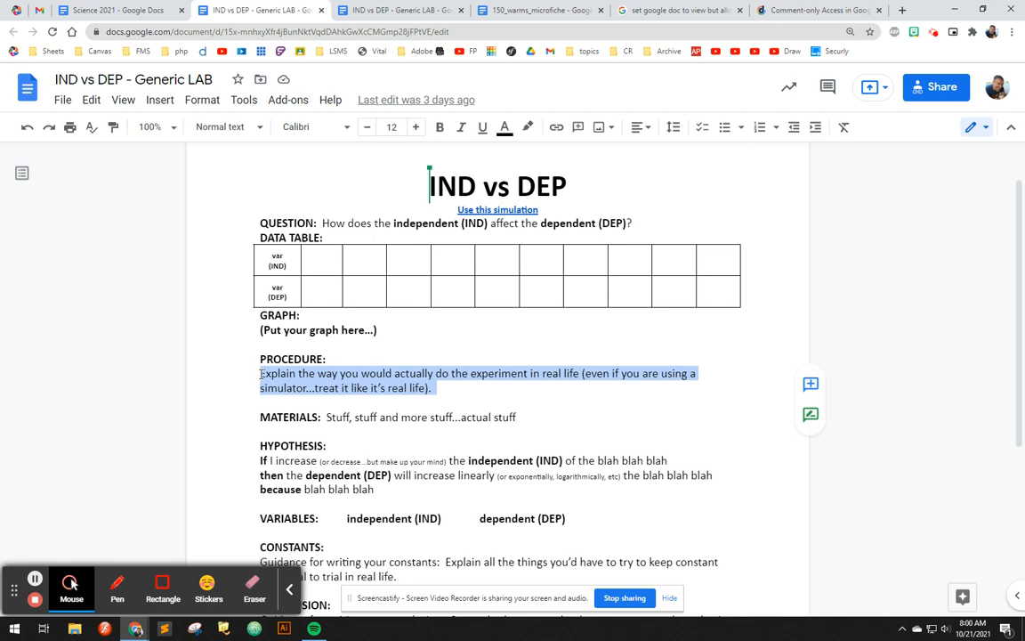
click(436, 389)
drag(431, 389, 248, 371)
click(428, 386)
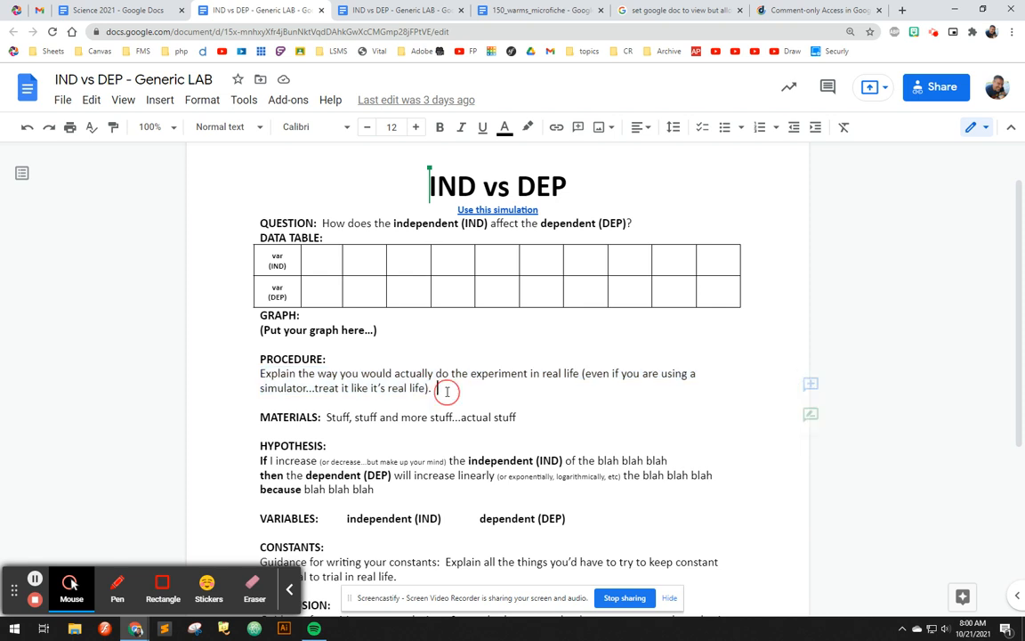
scroll(430, 410, up, 1)
scroll(430, 410, down, 4)
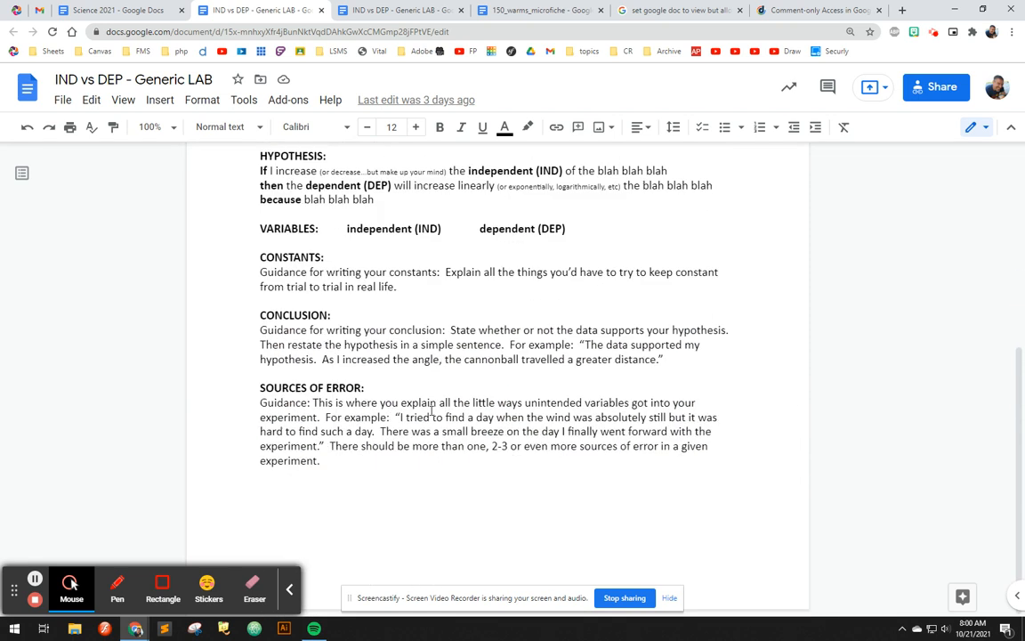
scroll(456, 513, up, 4)
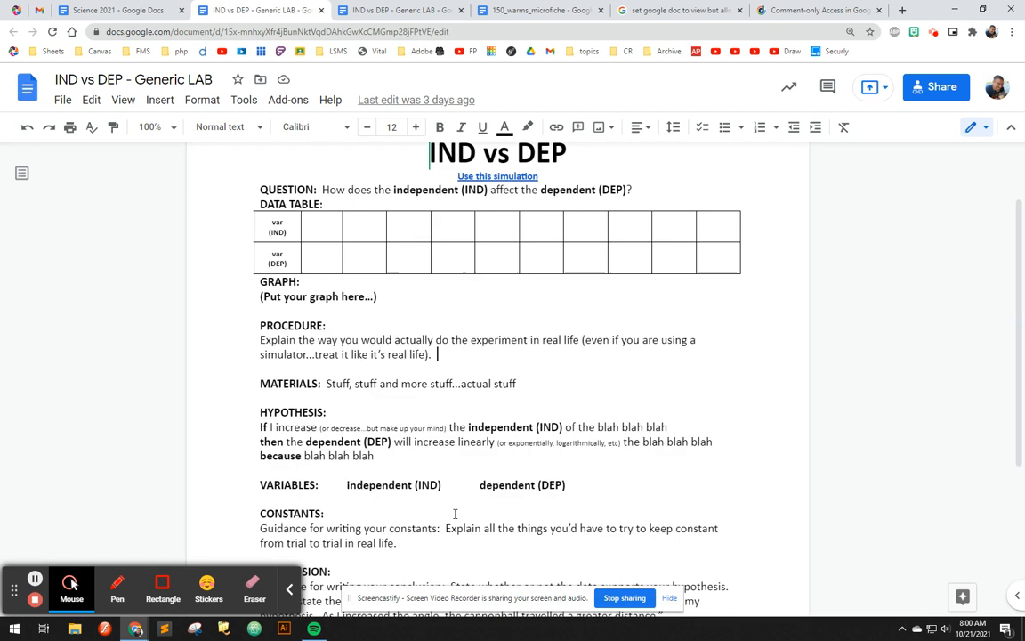
drag(402, 346, 239, 347)
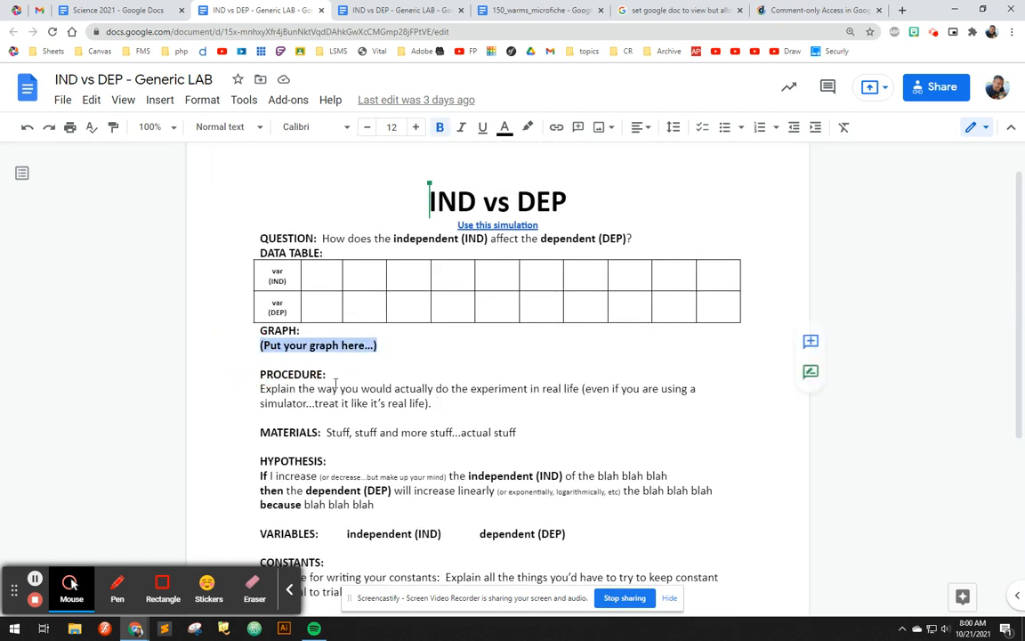
click(458, 403)
scroll(489, 415, down, 2)
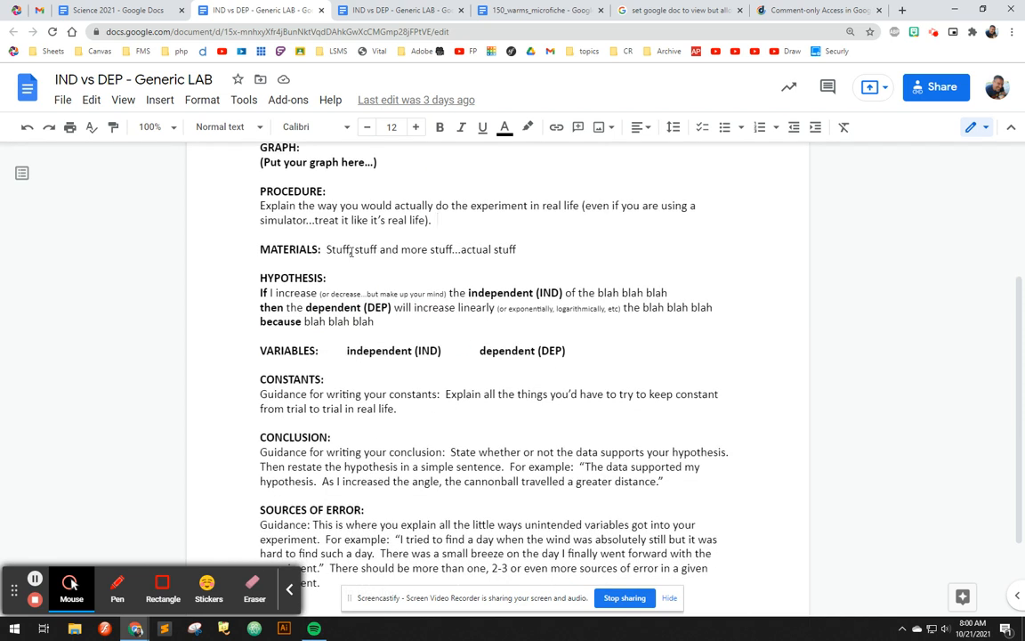
drag(325, 250, 532, 255)
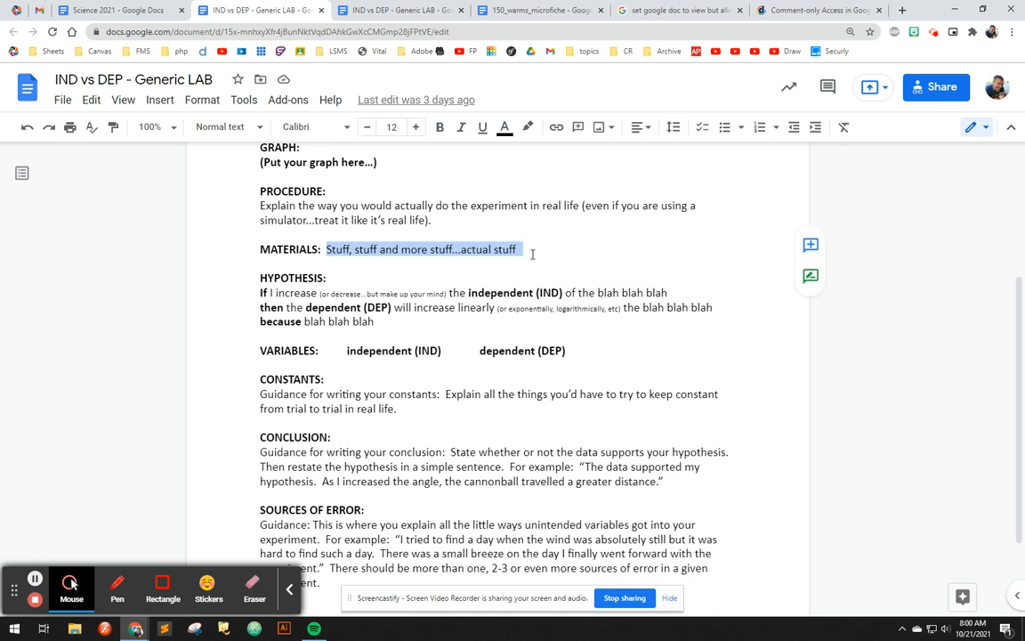
scroll(531, 252, up, 1)
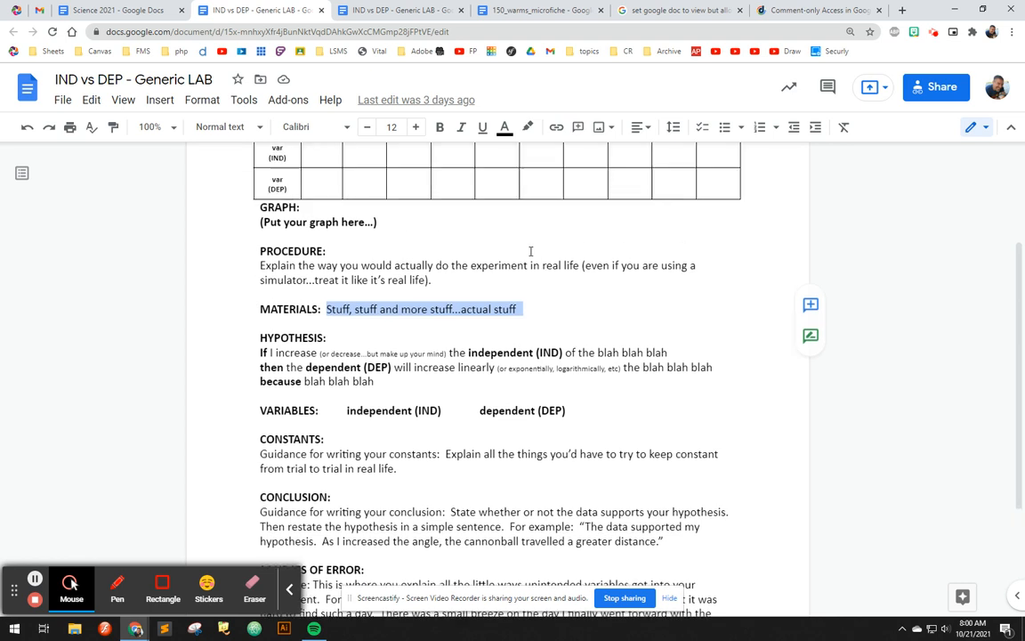
scroll(530, 252, up, 1)
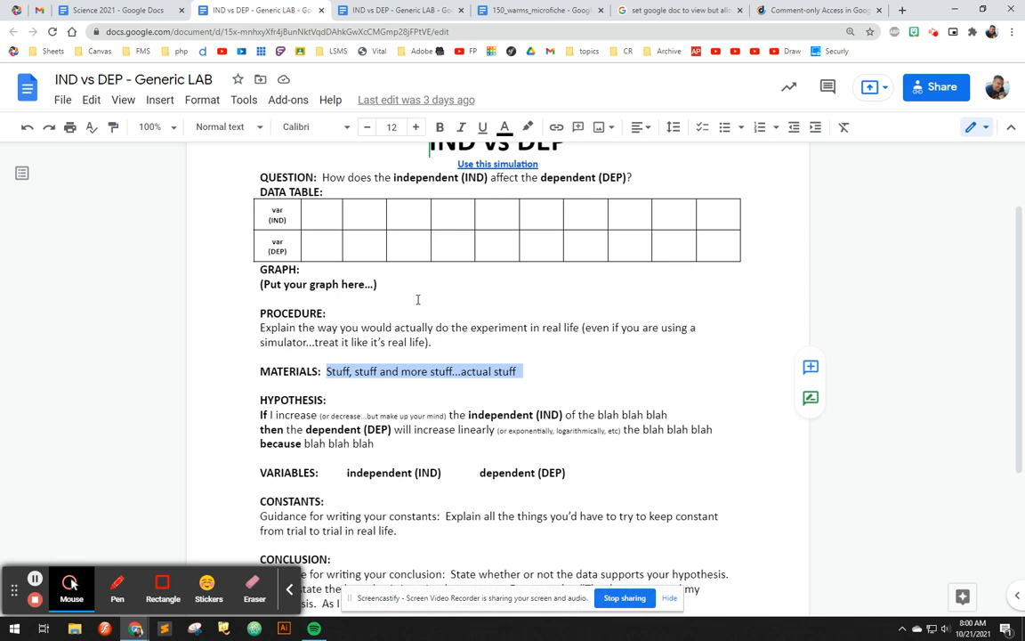
drag(408, 286, 253, 286)
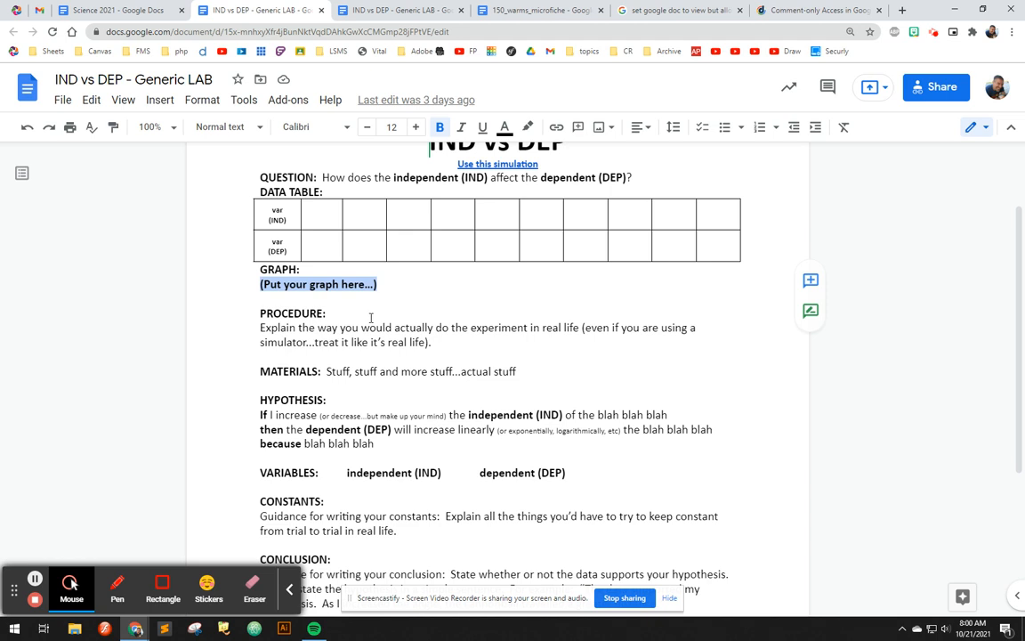
click(322, 220)
click(323, 221)
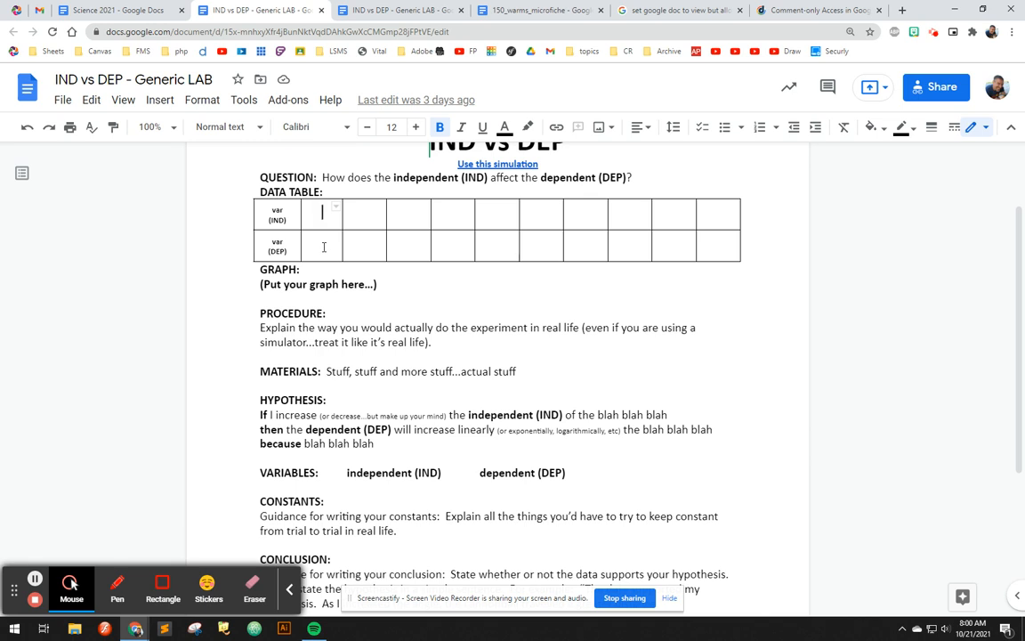
drag(378, 285, 254, 286)
click(402, 286)
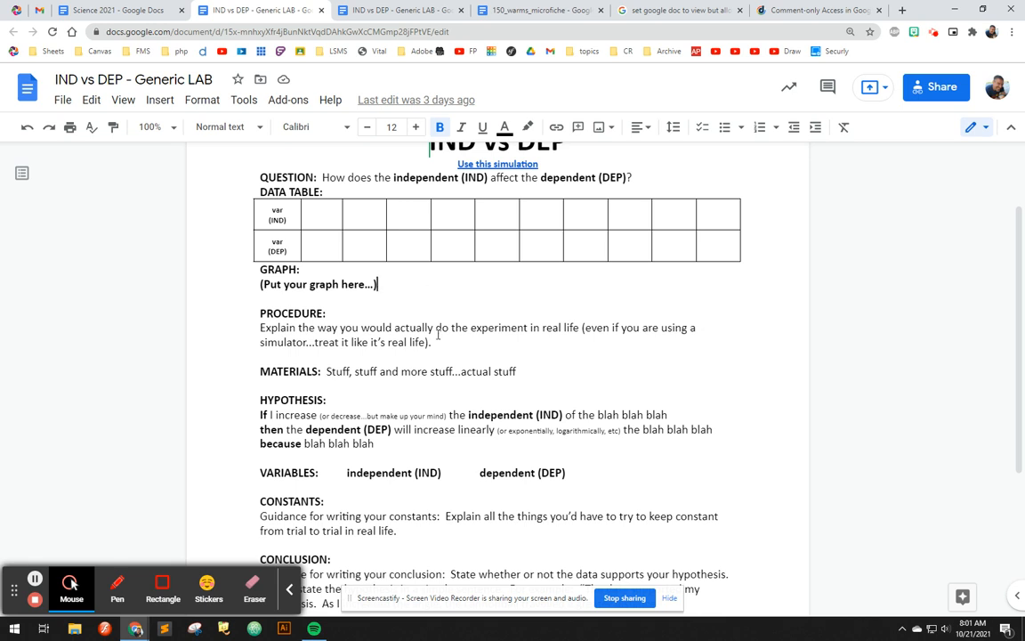
scroll(418, 322, up, 1)
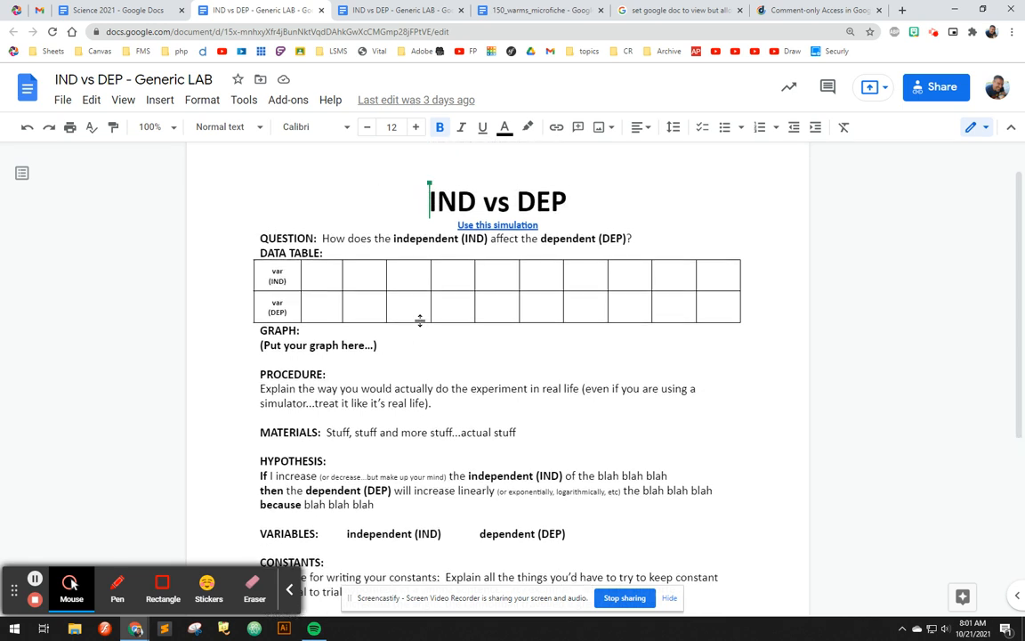
scroll(419, 322, down, 3)
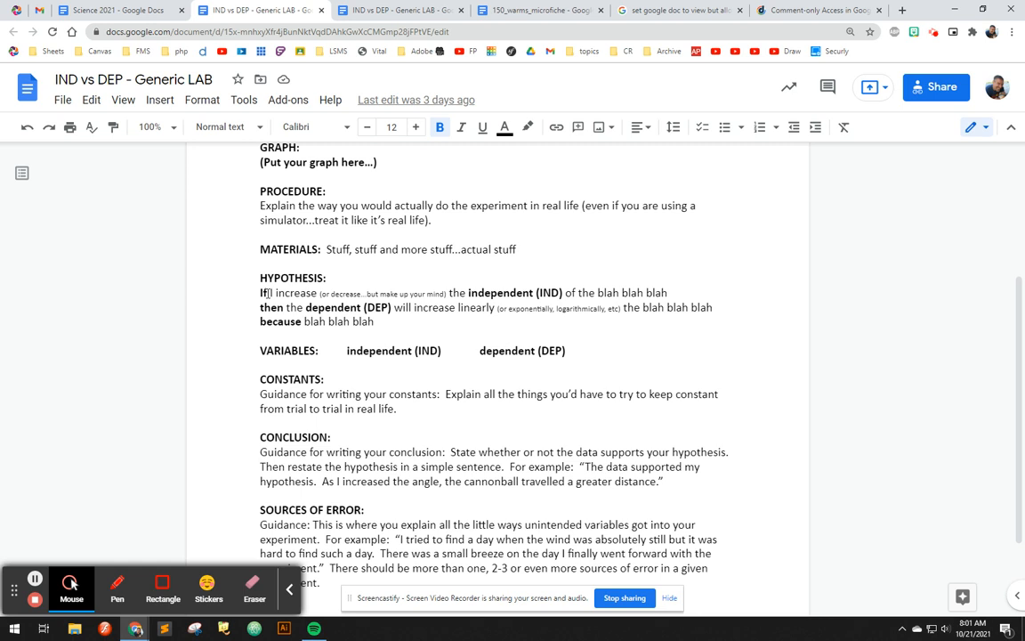
drag(259, 292, 446, 292)
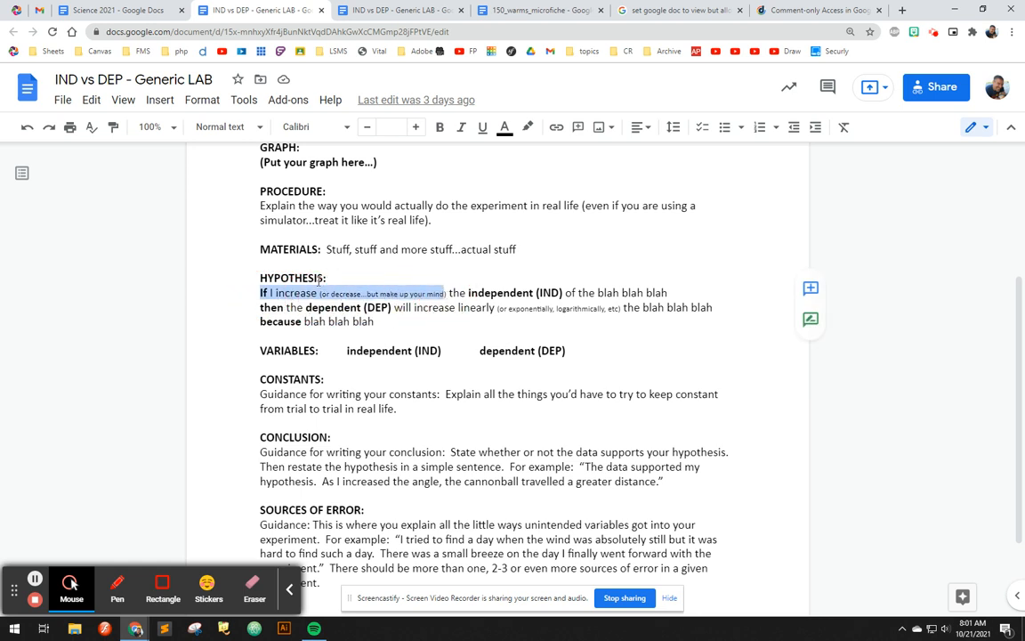
double_click(509, 292)
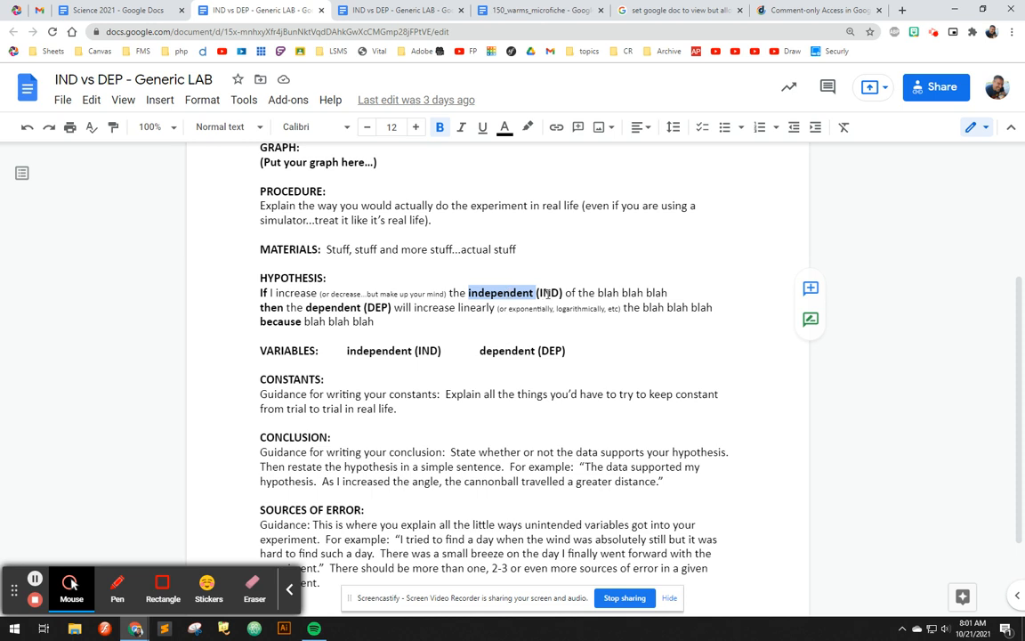
drag(597, 293, 667, 293)
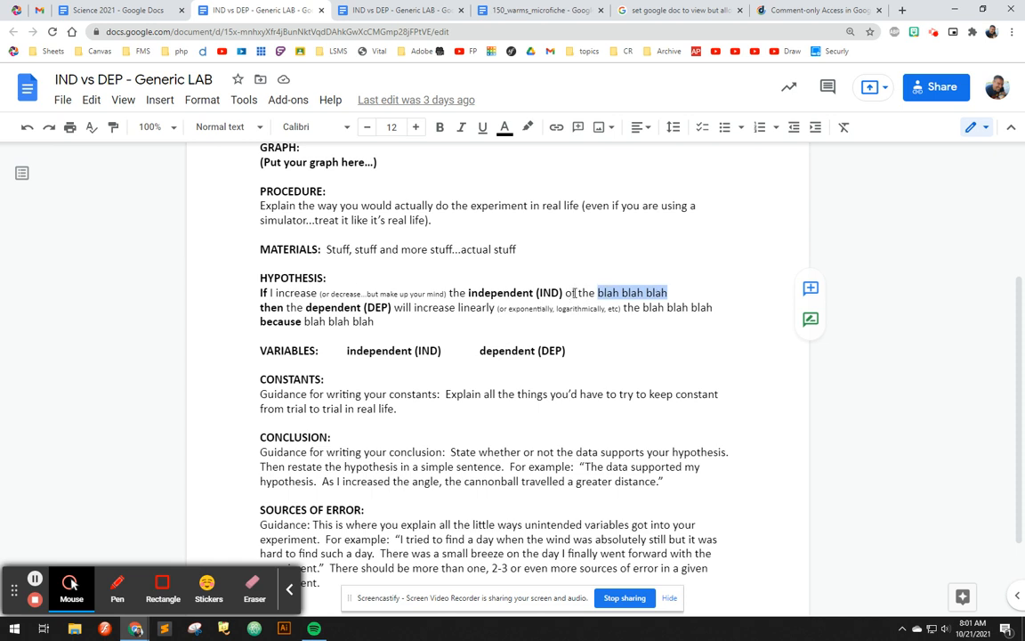
drag(566, 294, 688, 295)
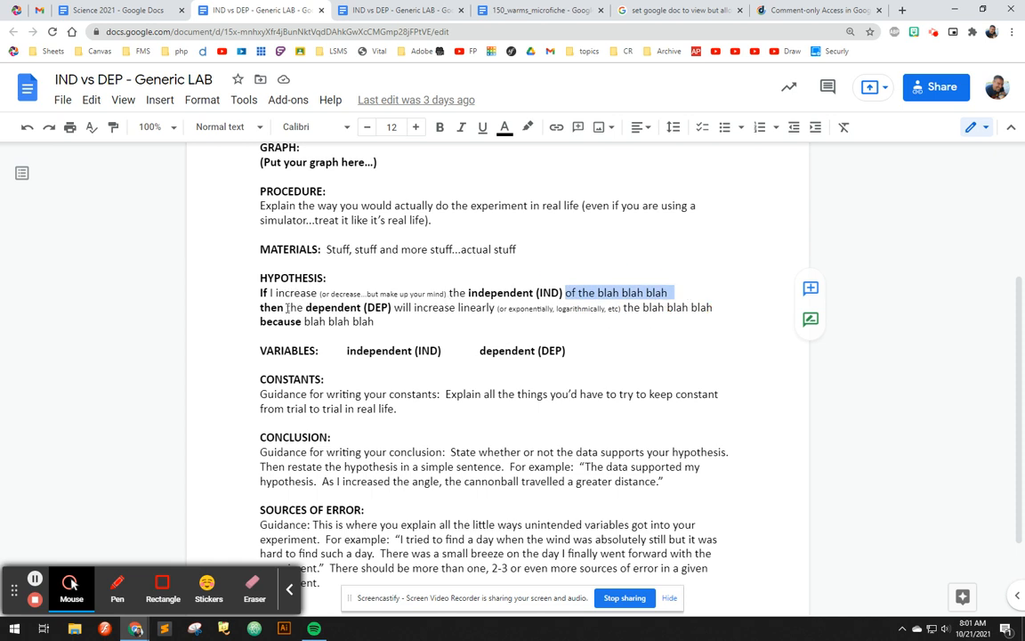
double_click(327, 307)
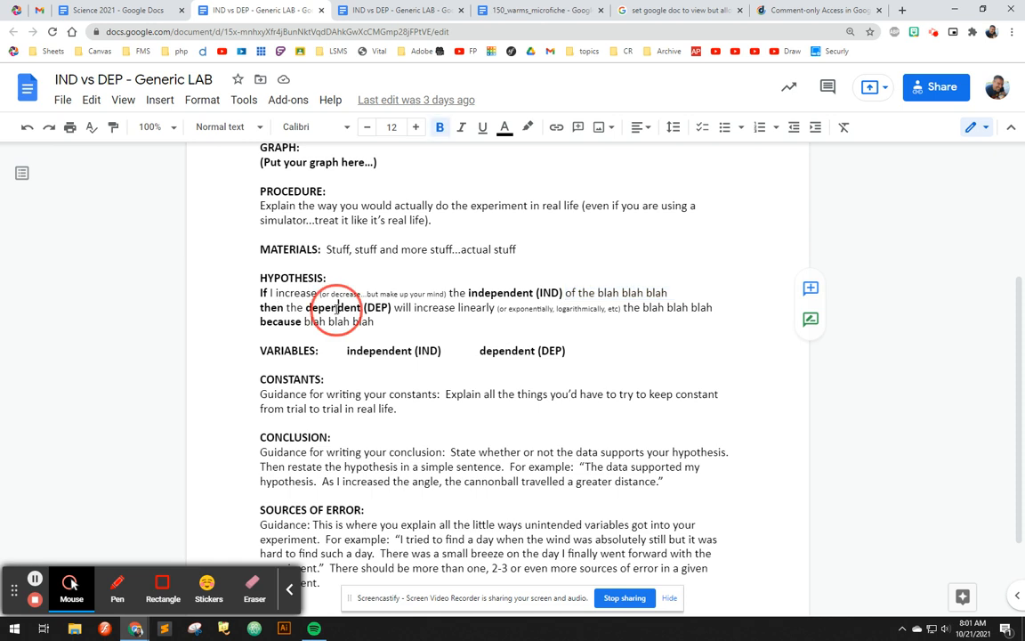
double_click(501, 292)
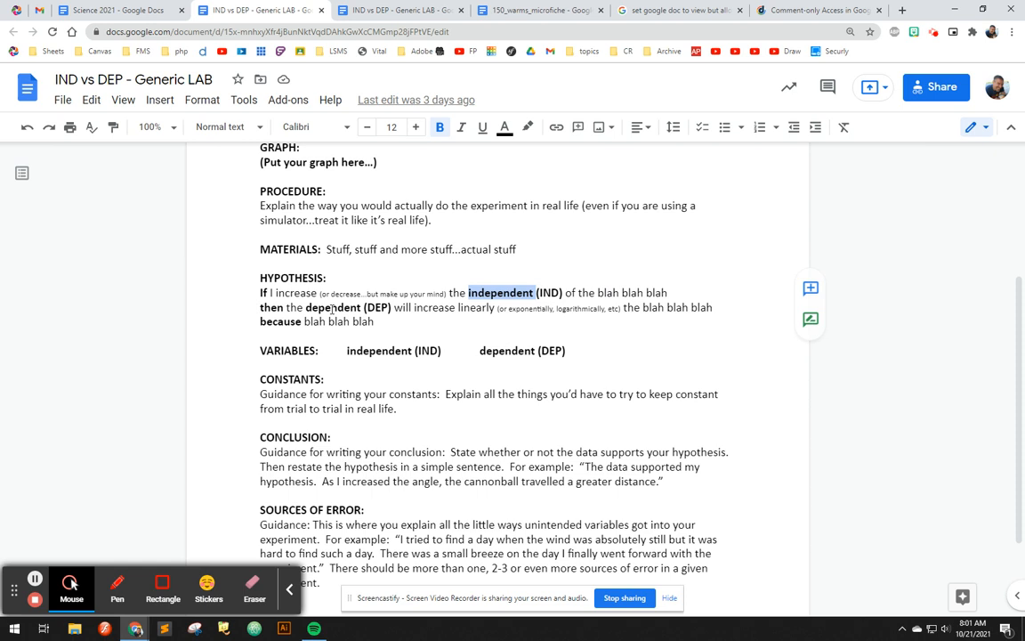
double_click(329, 307)
click(331, 308)
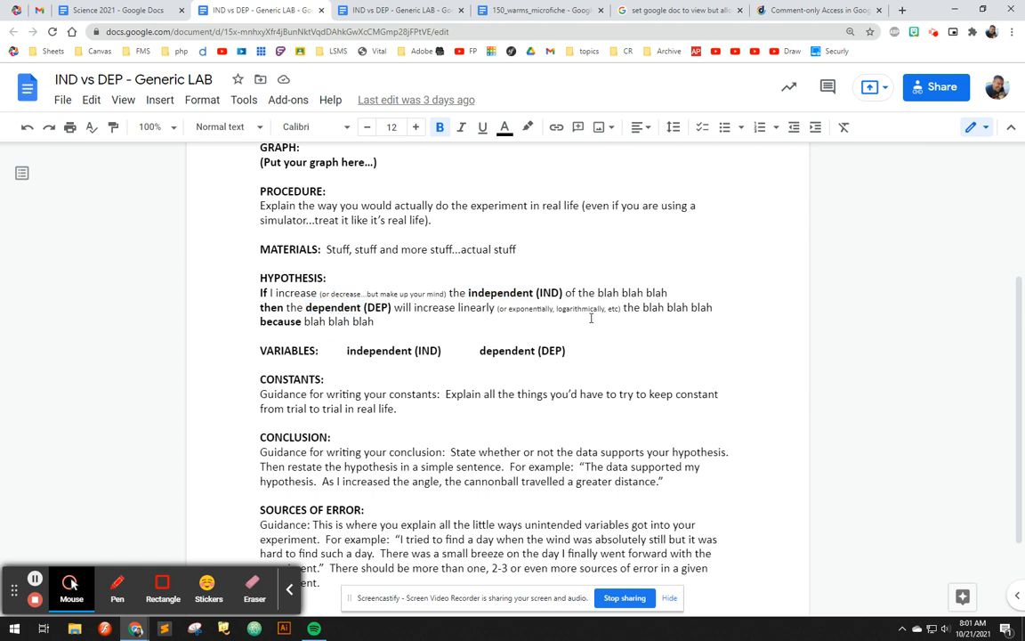
drag(644, 307, 733, 308)
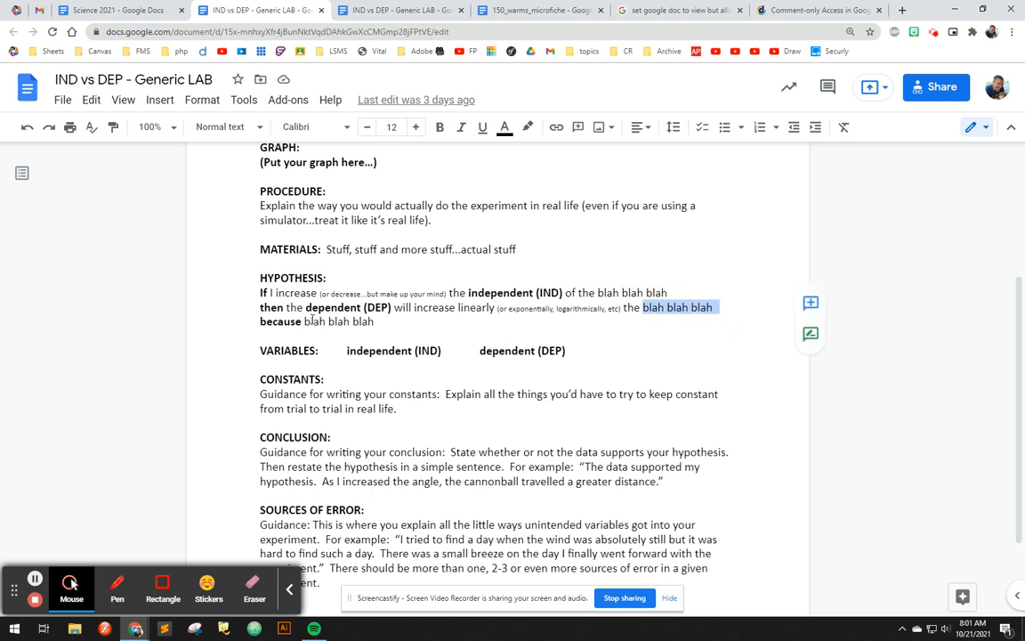
drag(305, 321, 377, 321)
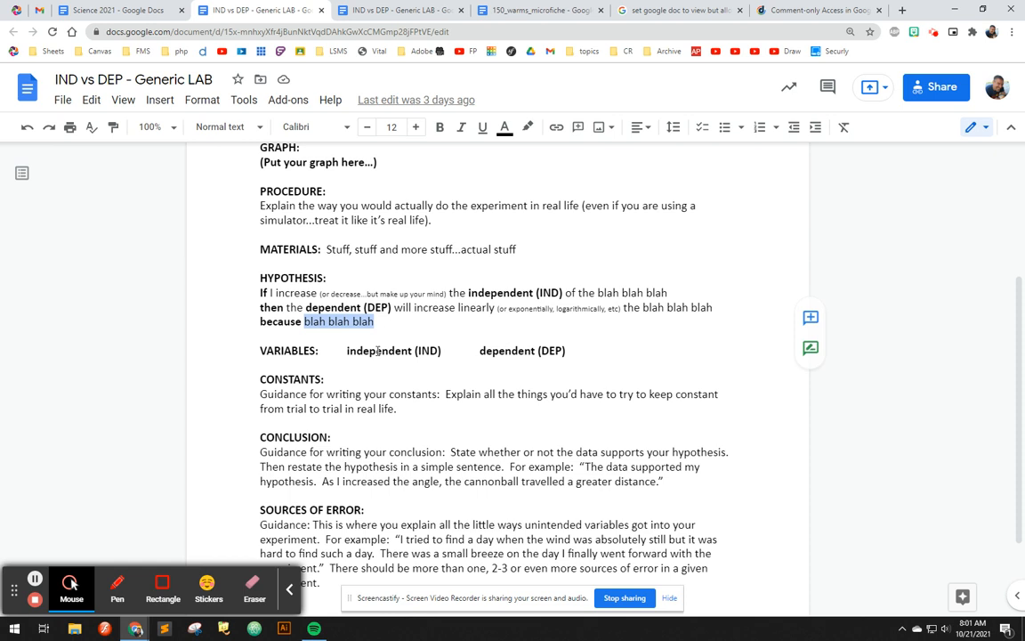
double_click(378, 351)
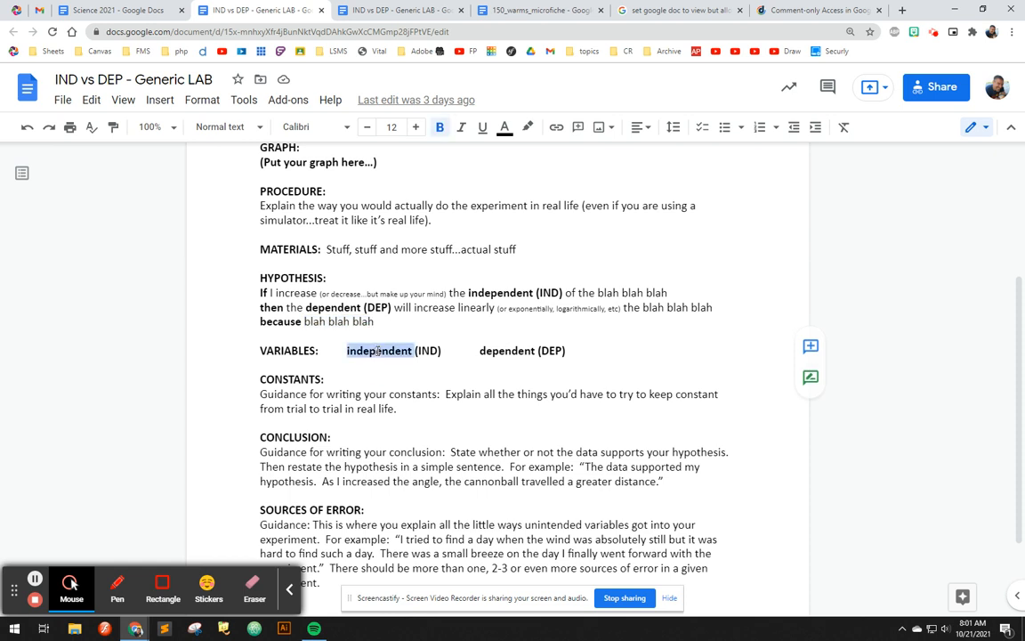
double_click(508, 351)
drag(411, 409, 260, 395)
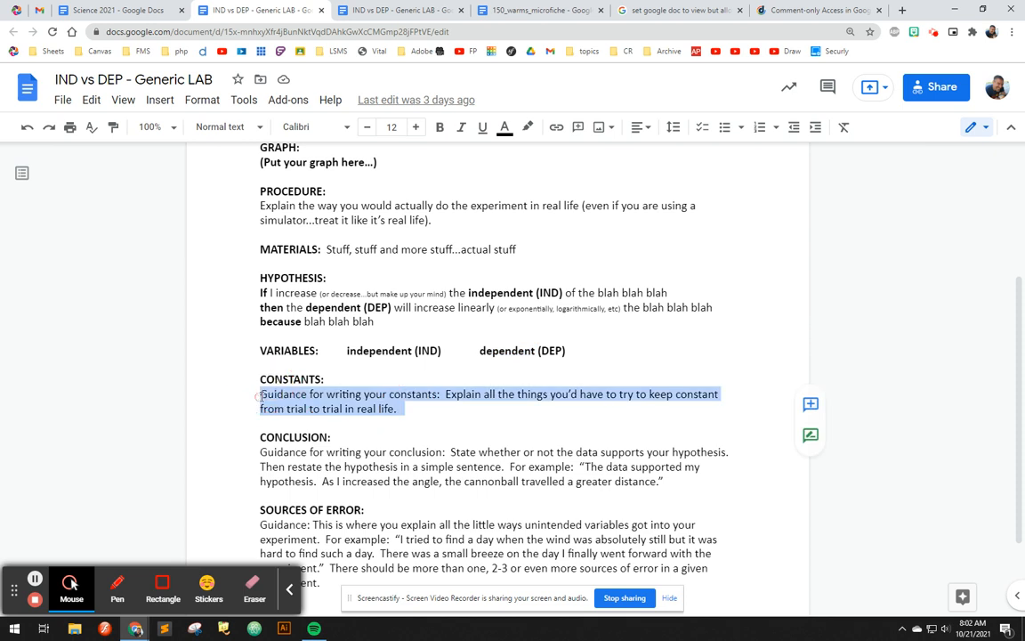
click(410, 408)
drag(412, 409, 263, 395)
click(260, 396)
drag(260, 397, 422, 413)
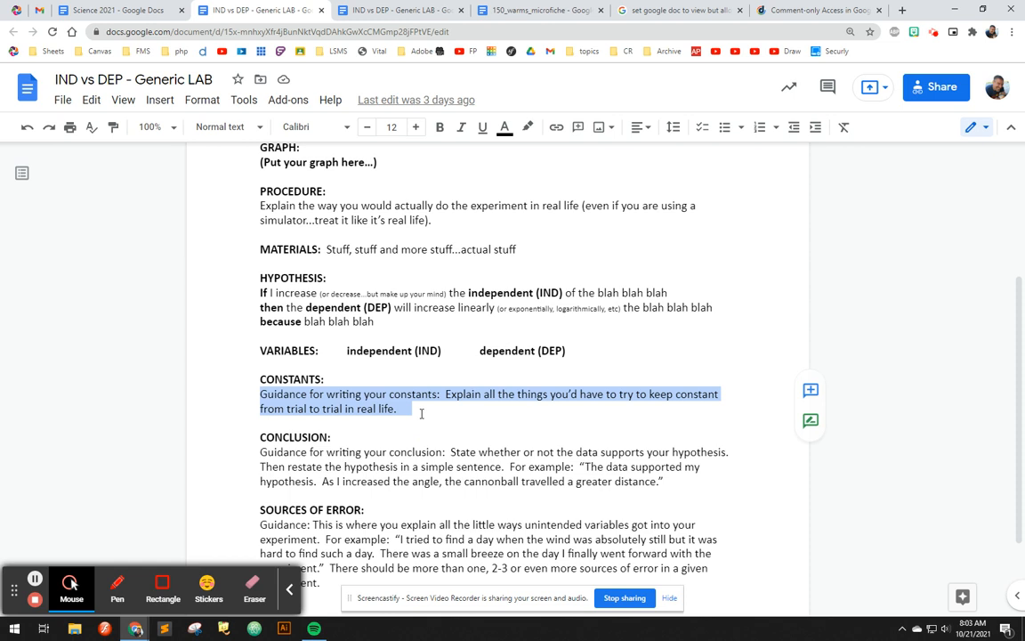
click(261, 452)
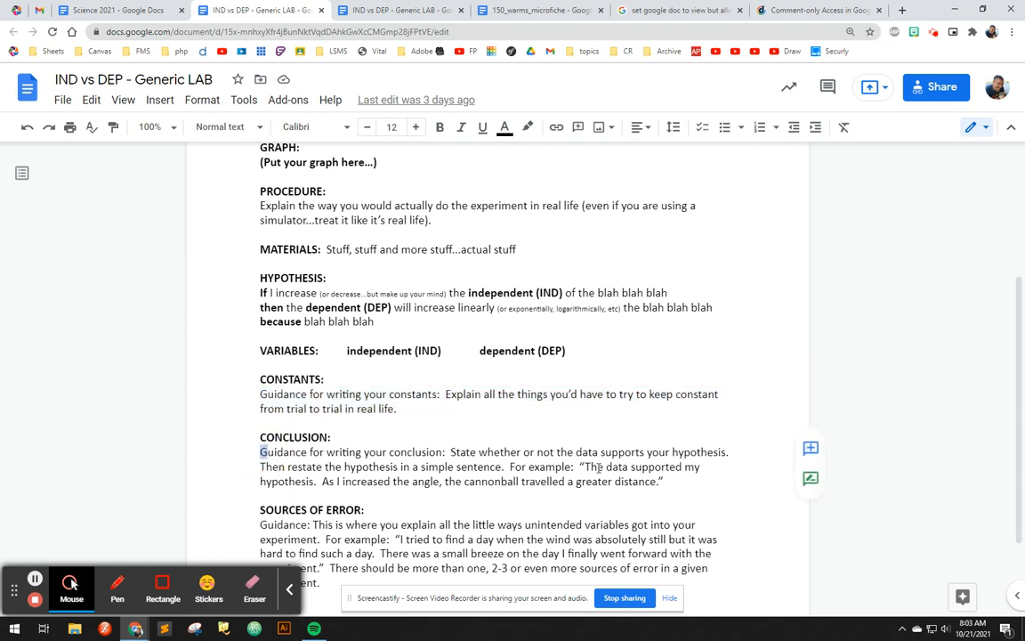
drag(588, 467, 657, 480)
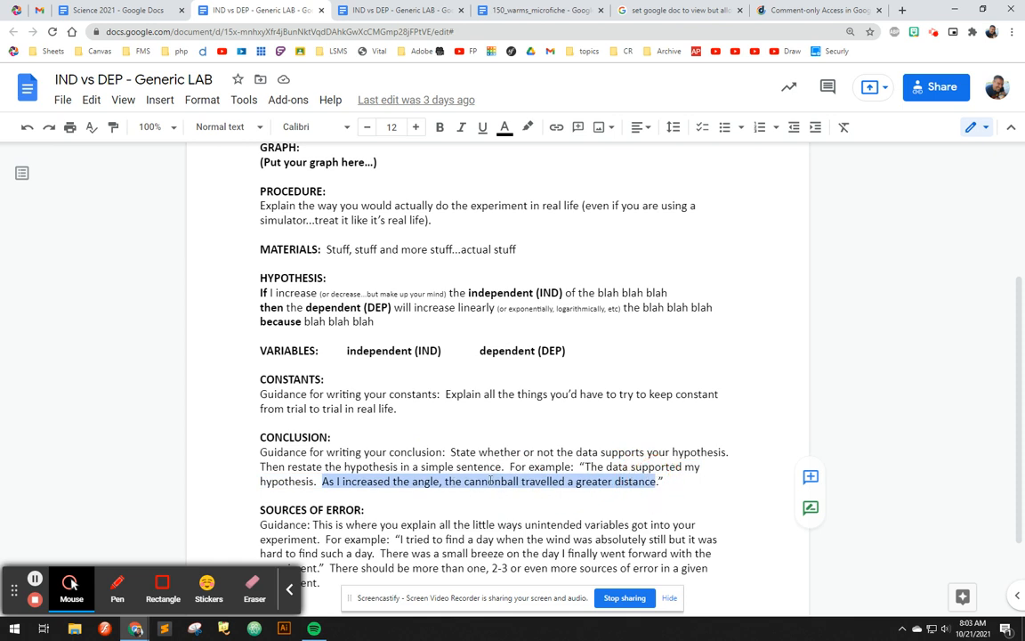
scroll(465, 492, down, 1)
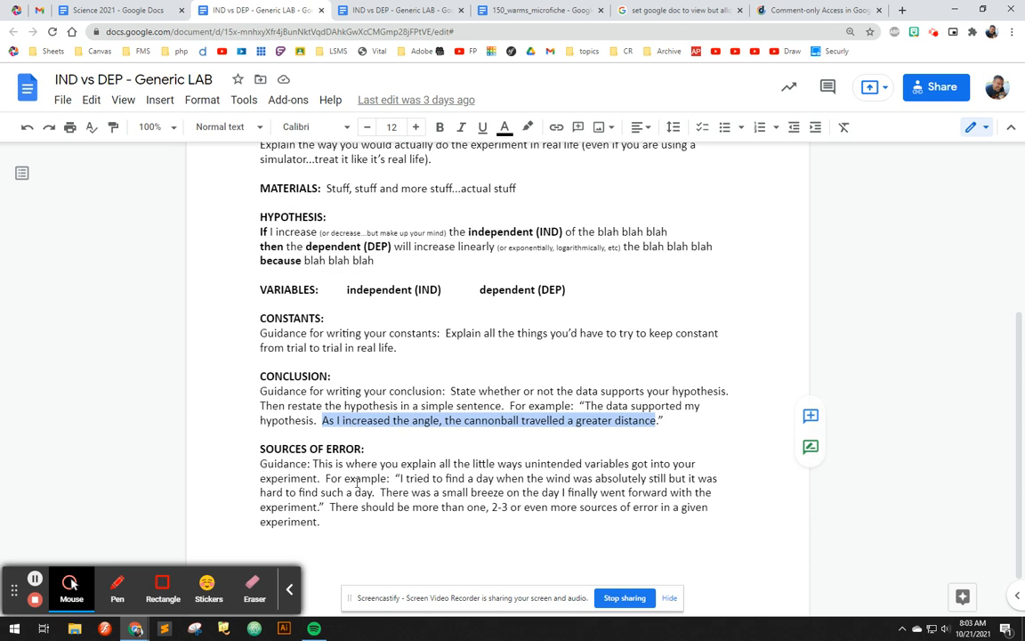
drag(259, 464, 339, 517)
click(341, 520)
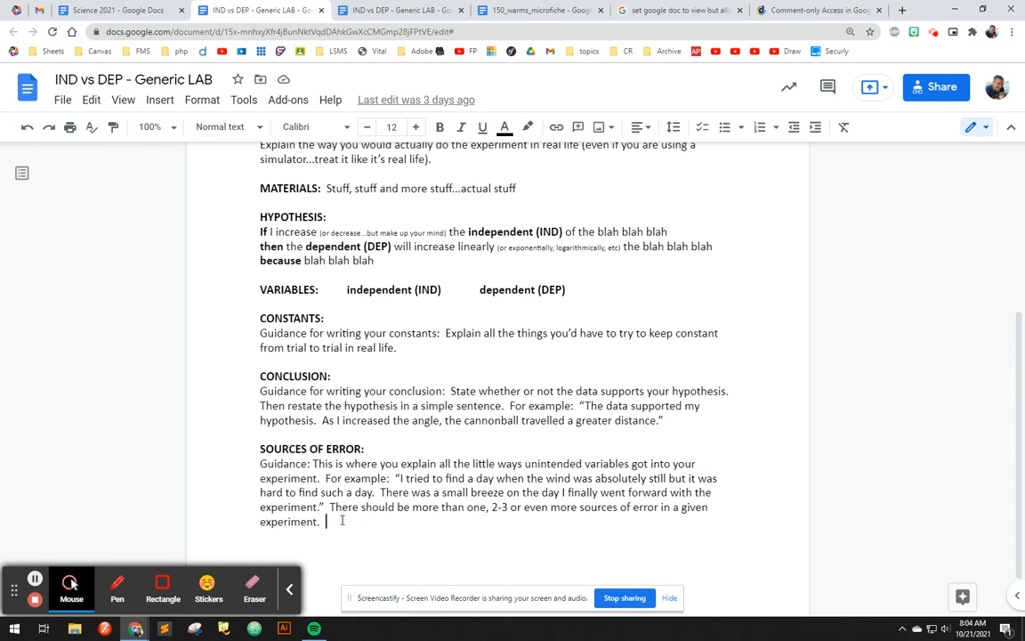
drag(341, 521, 258, 469)
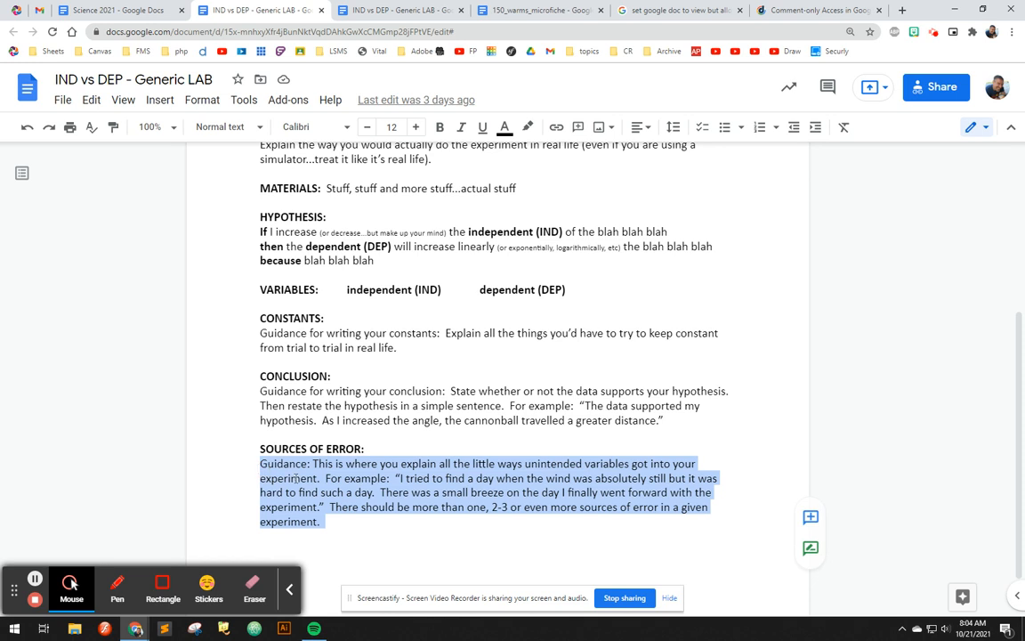
click(342, 521)
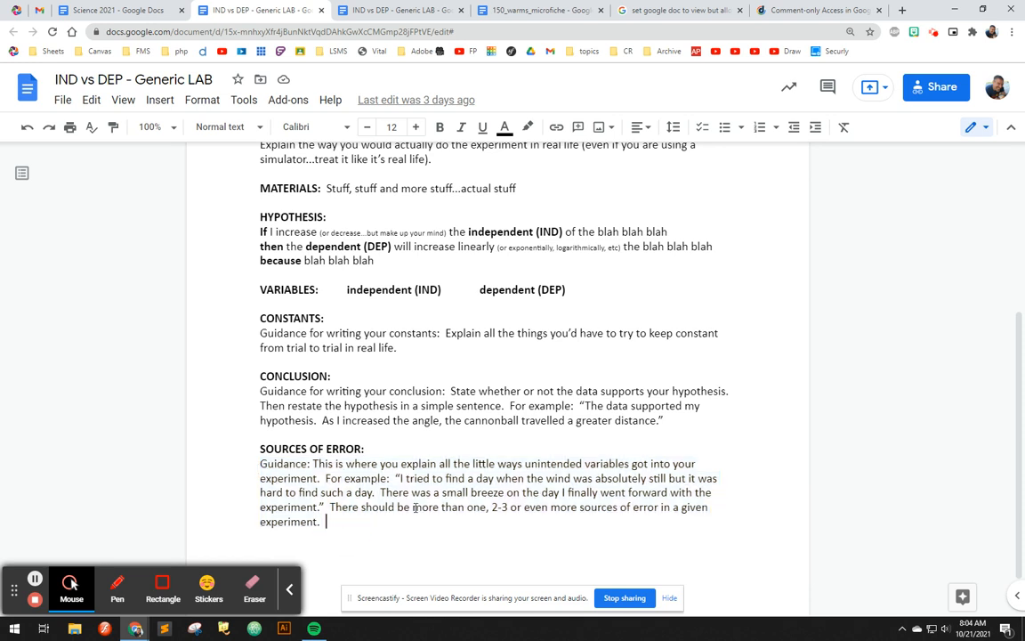
drag(403, 492, 533, 507)
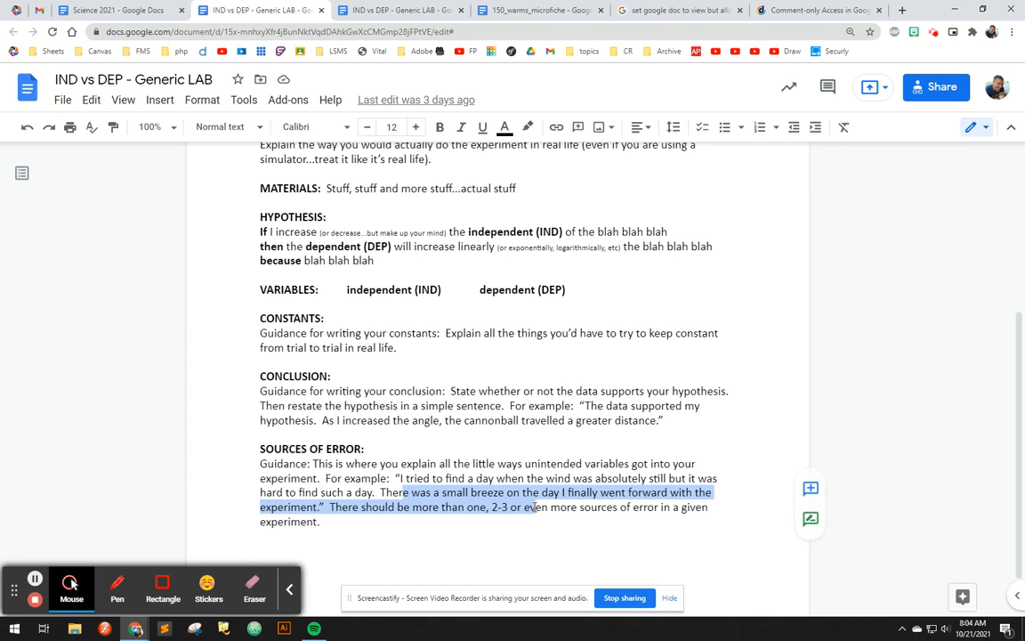
click(392, 463)
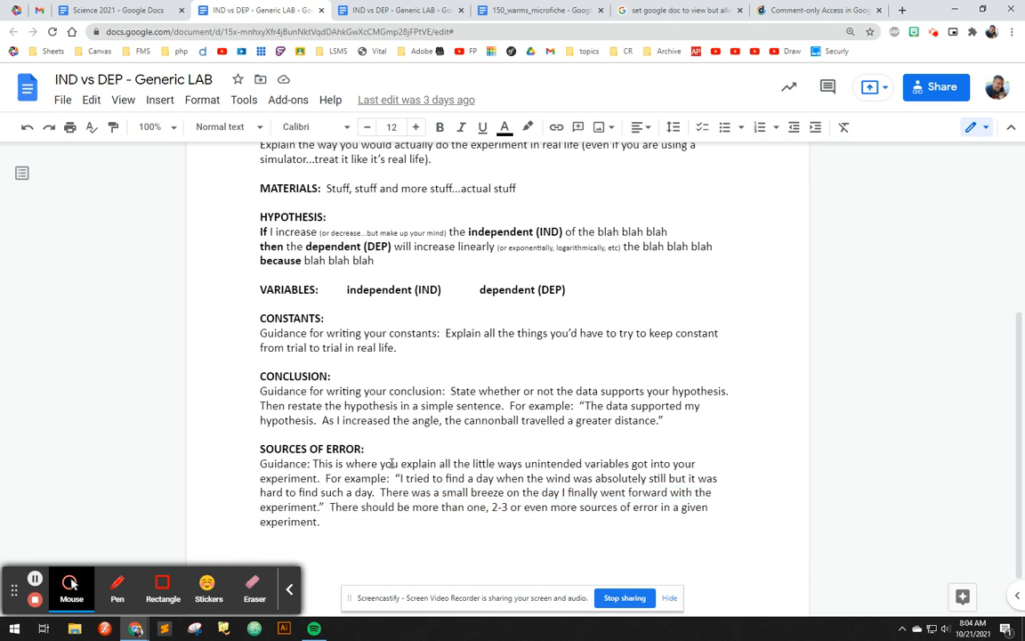
scroll(391, 463, up, 5)
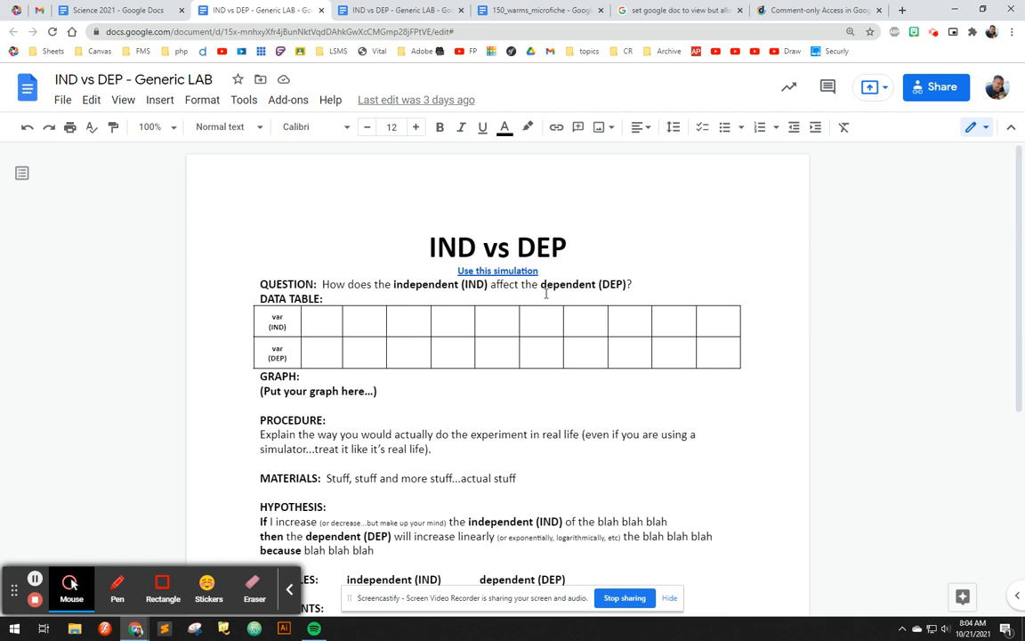
drag(470, 248, 423, 256)
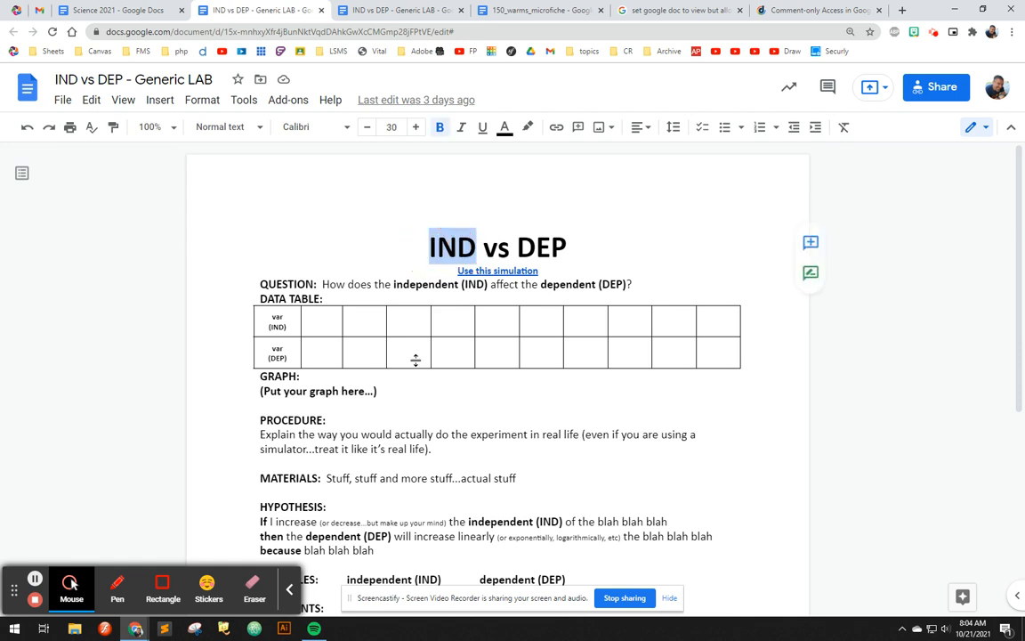
click(501, 392)
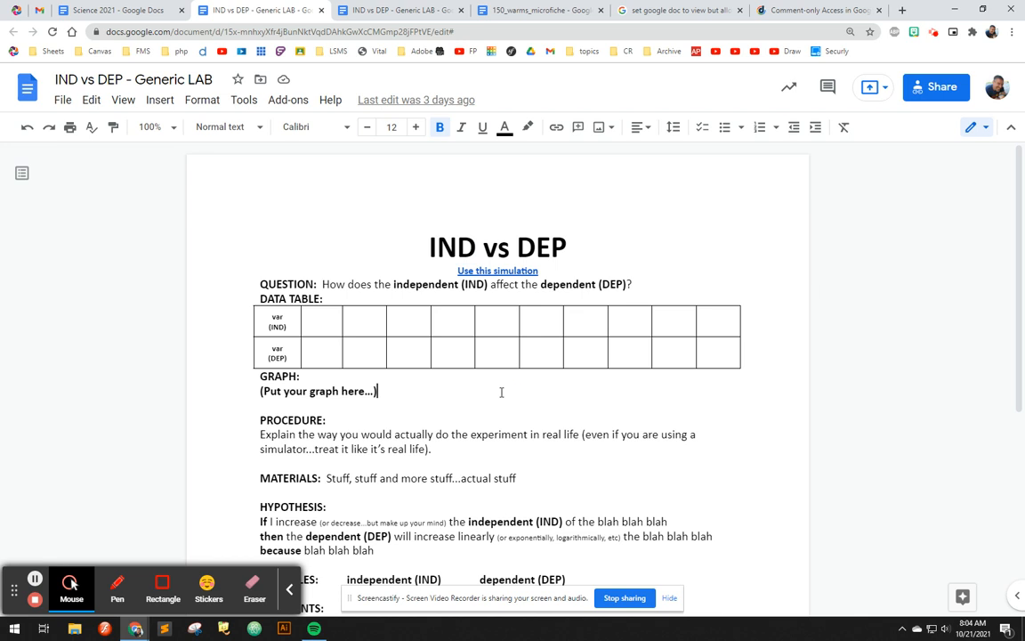